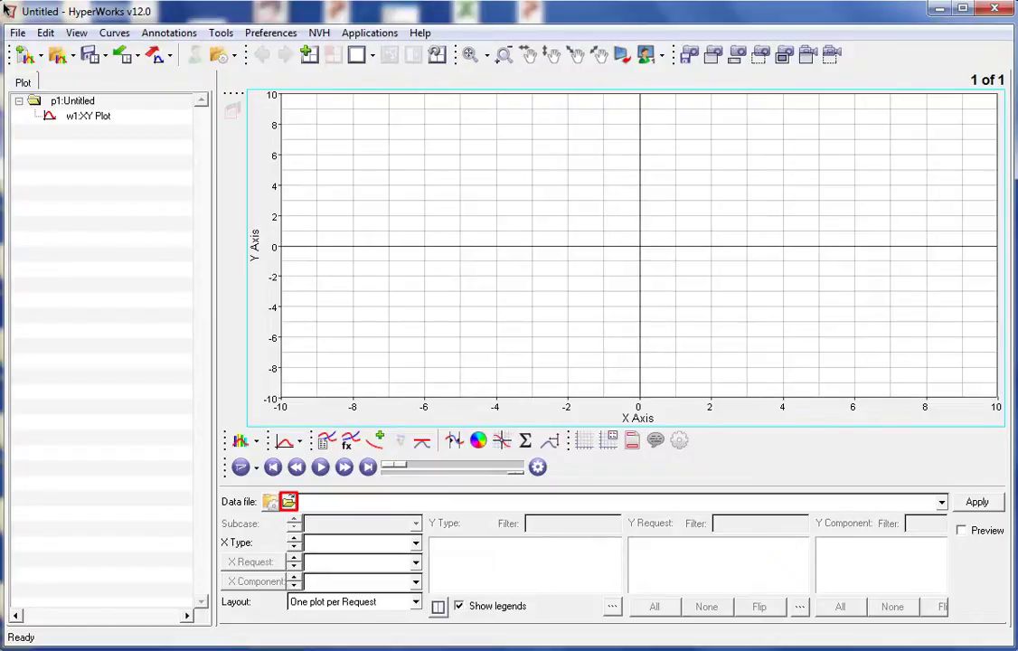
Step: Load demo.dat from the plotting folder as the HyperGraph data file
click(288, 501)
click(345, 347)
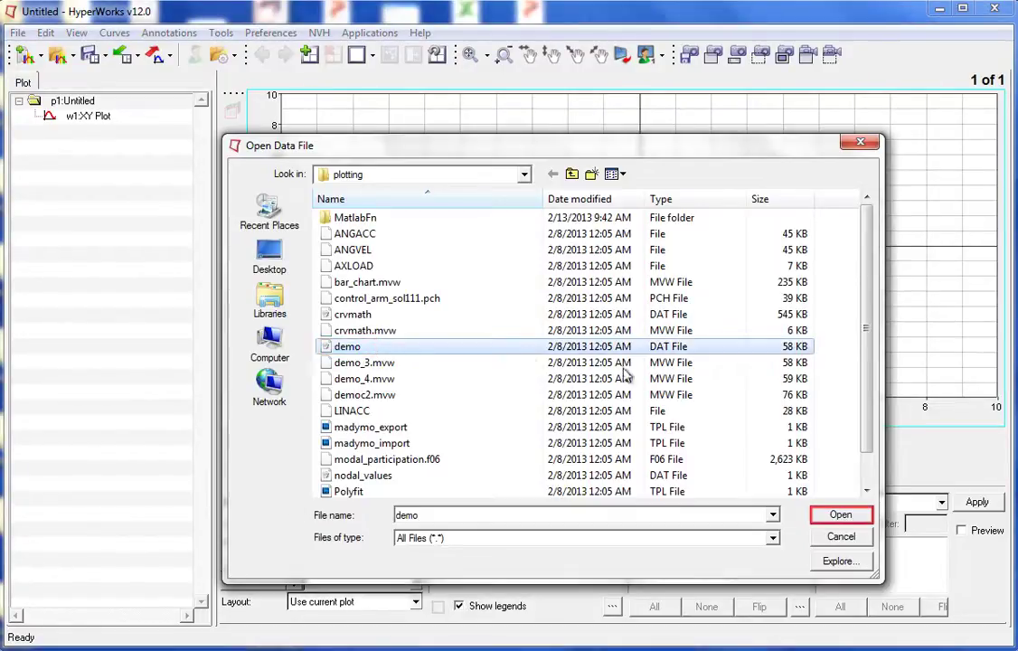
click(841, 514)
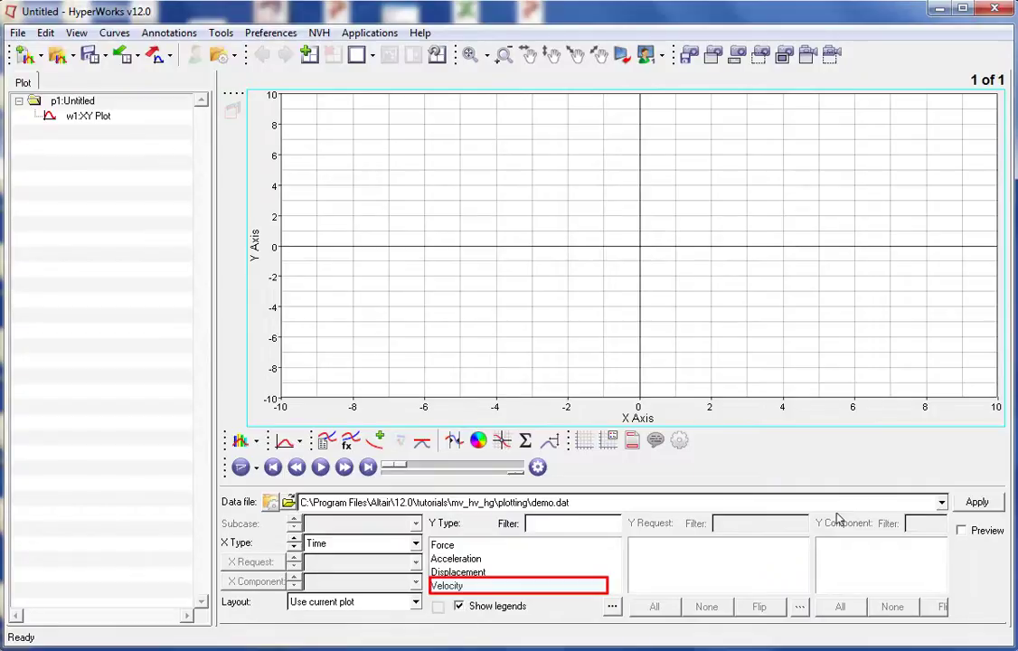
Step: Plot Velocity X, Y and Z of REQ/34 Curve 34, one plot per component, two per page
click(480, 589)
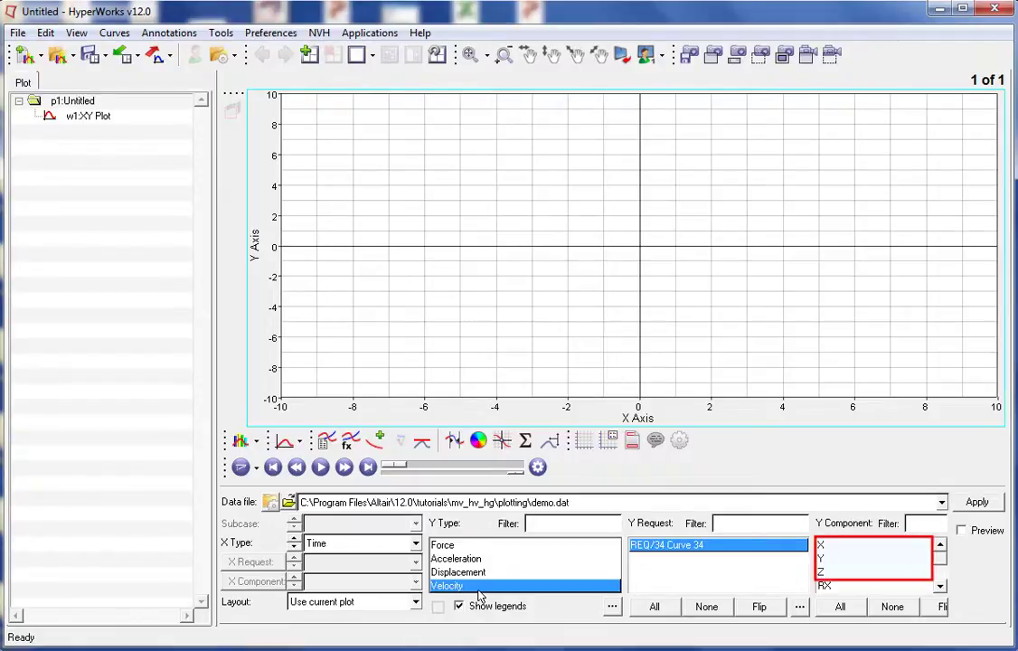
shift+click(833, 560)
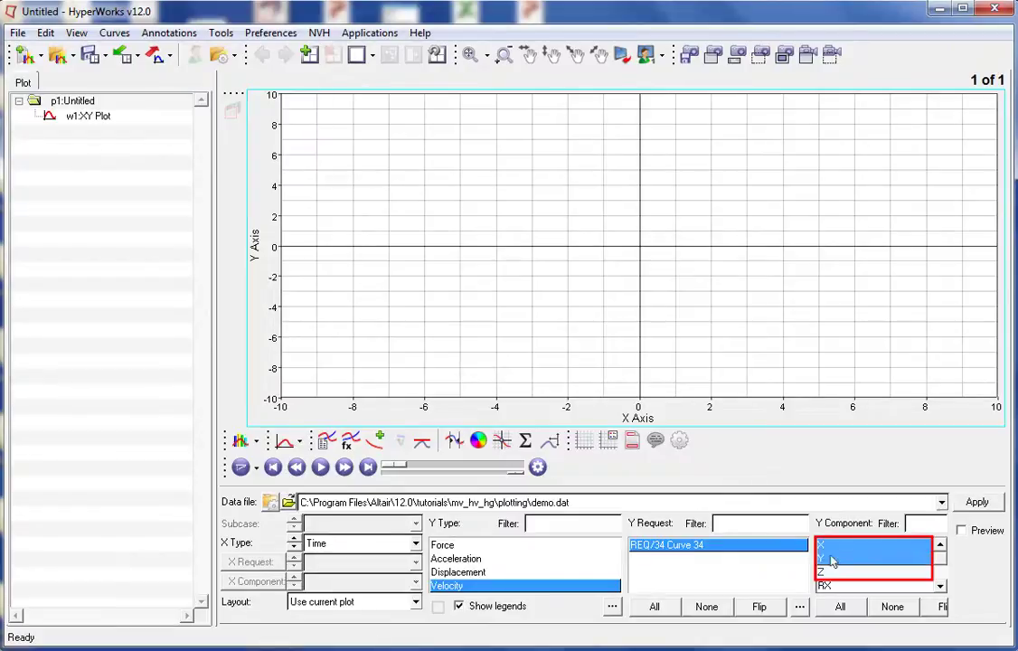
shift+click(832, 574)
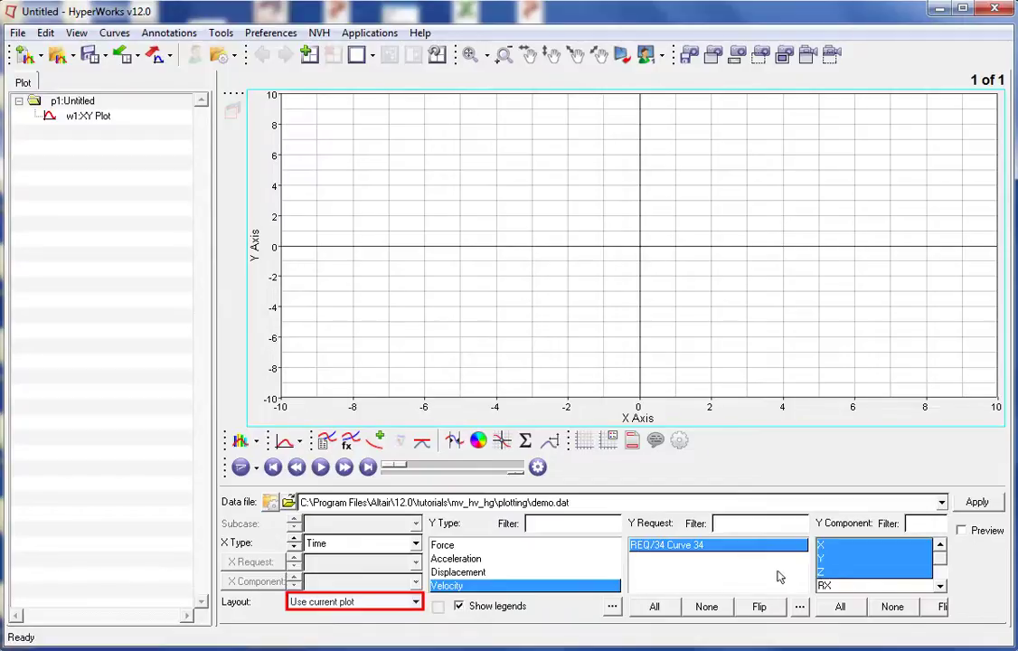
click(380, 602)
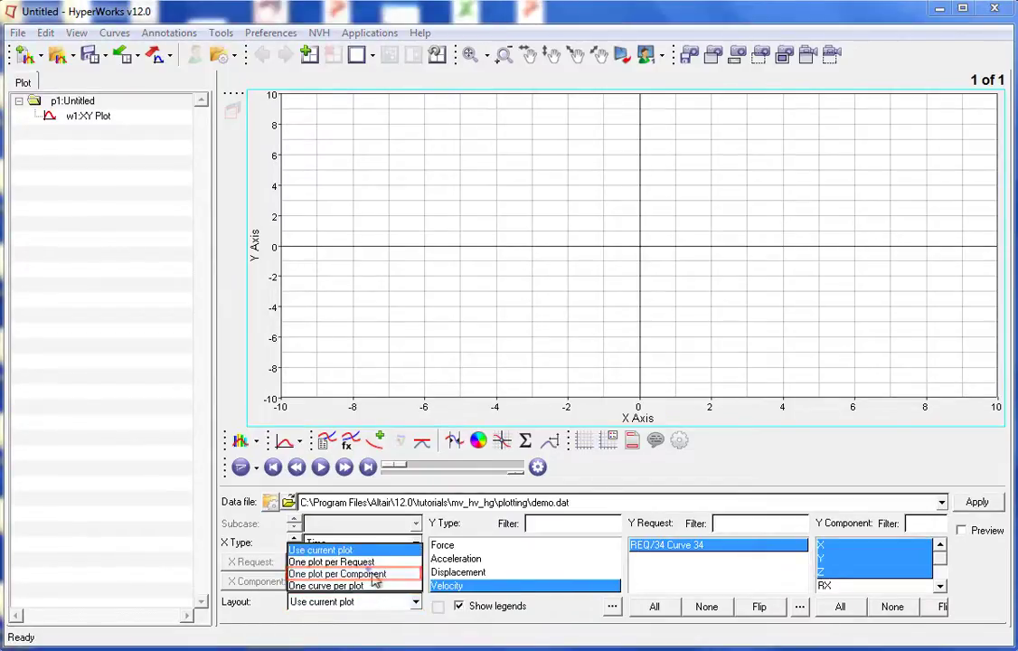
click(374, 575)
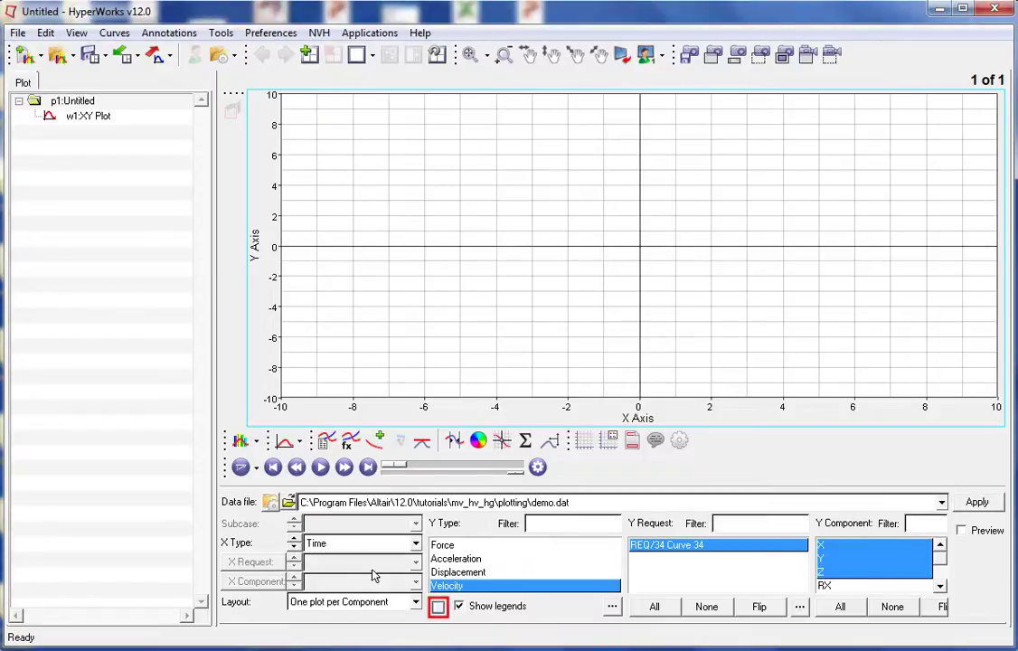
click(438, 611)
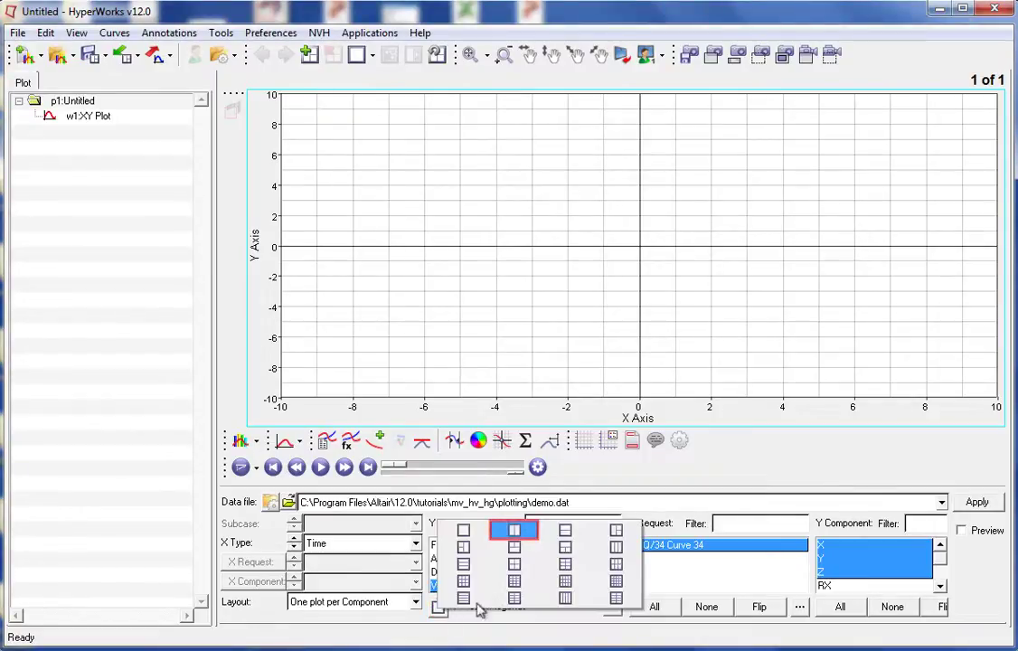
click(515, 529)
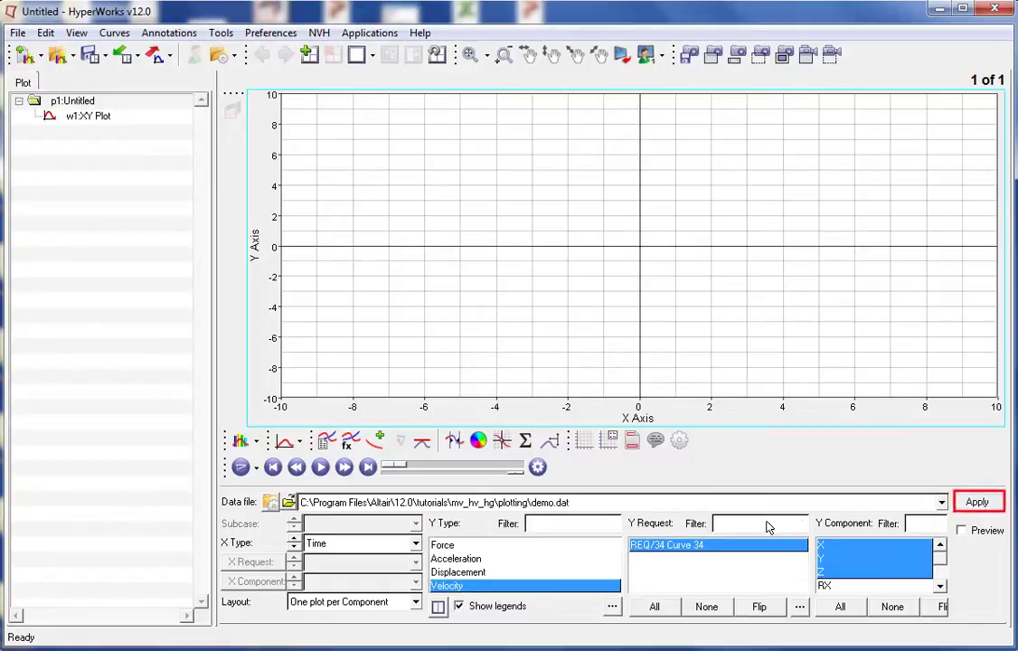
click(977, 503)
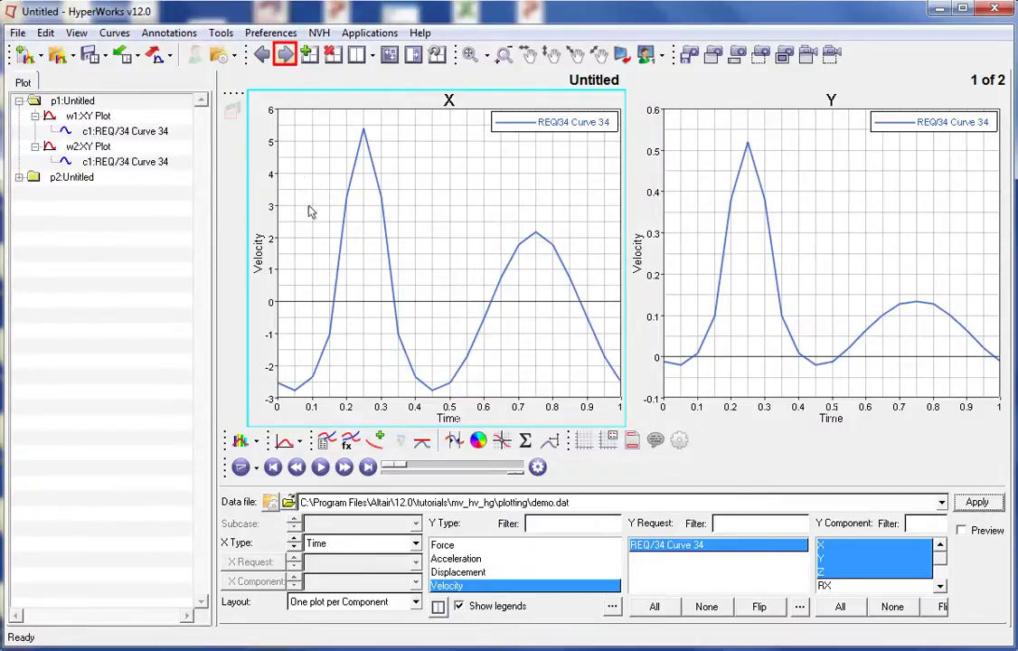
click(285, 55)
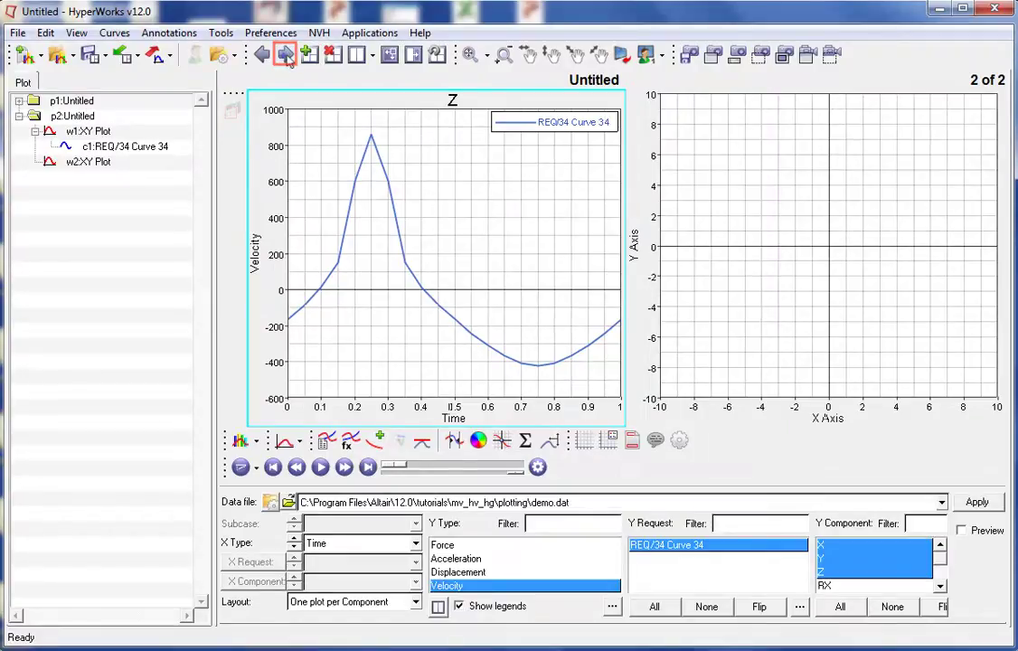
click(261, 54)
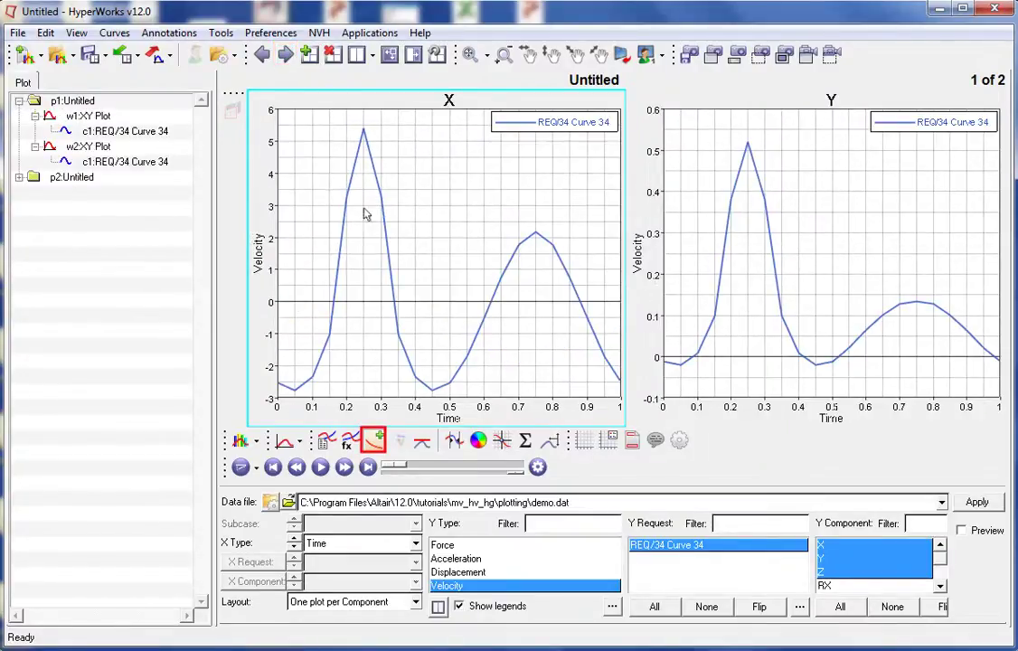
Step: Add Curve 2 to the X plot as a math curve with x = p1w1c1.x
click(372, 442)
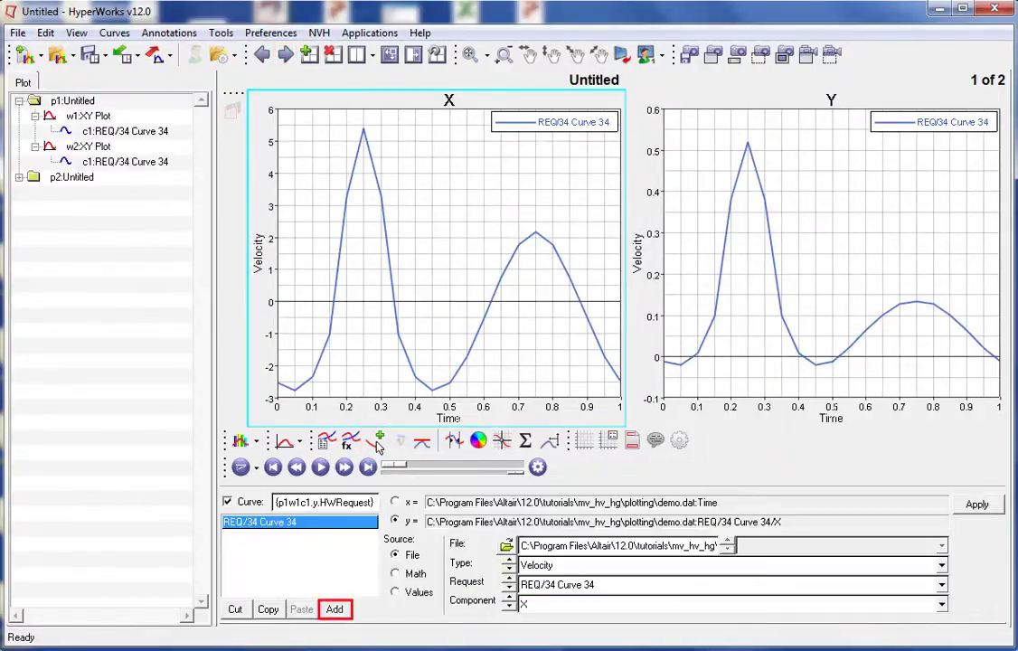
click(334, 609)
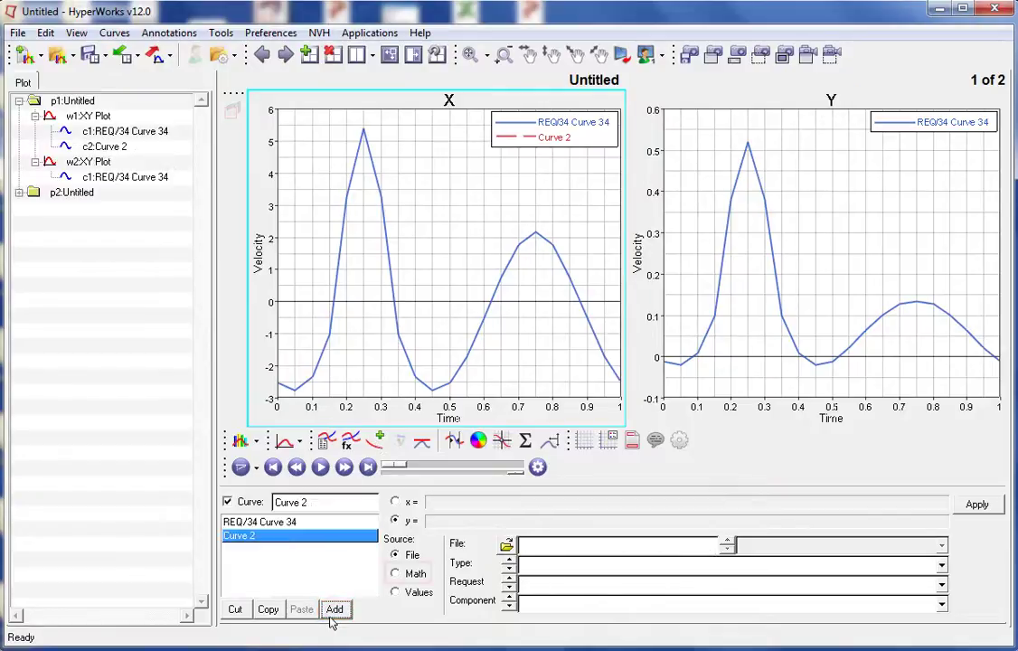
click(416, 579)
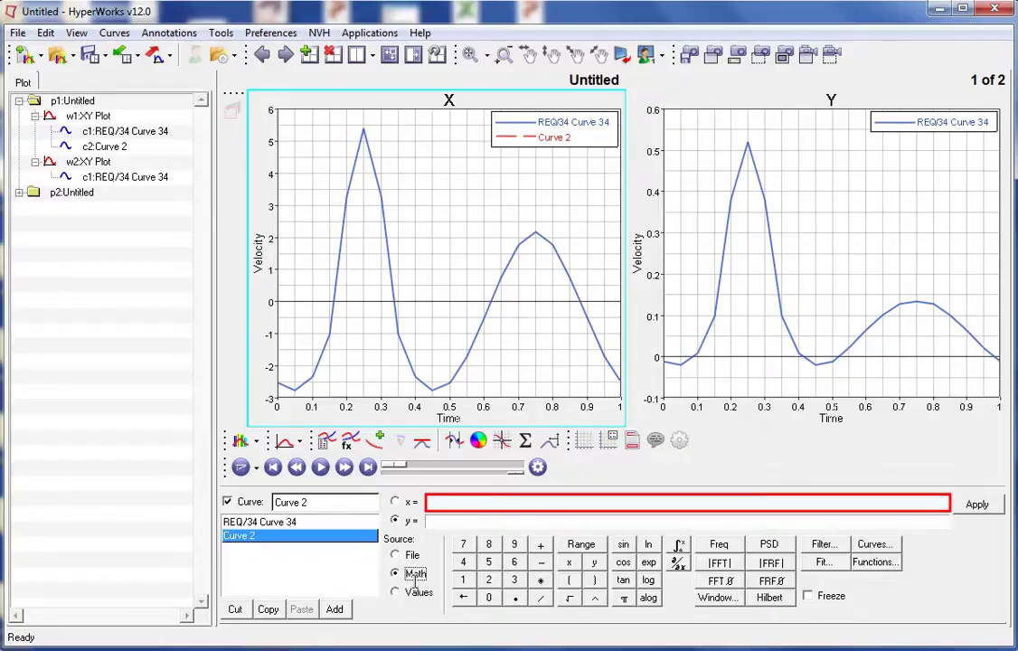
click(435, 504)
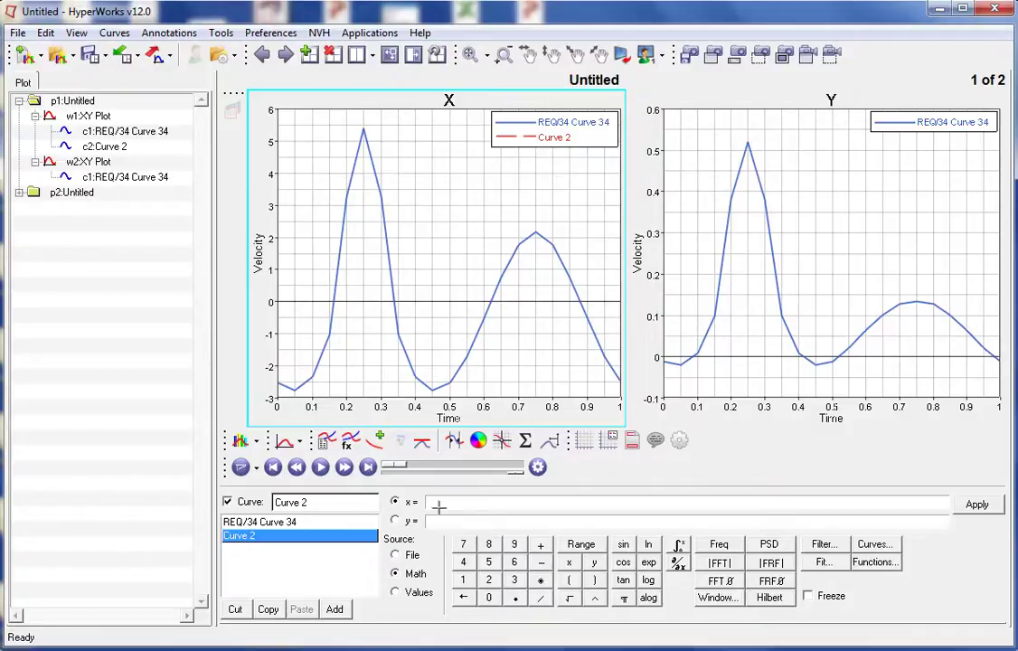
click(385, 269)
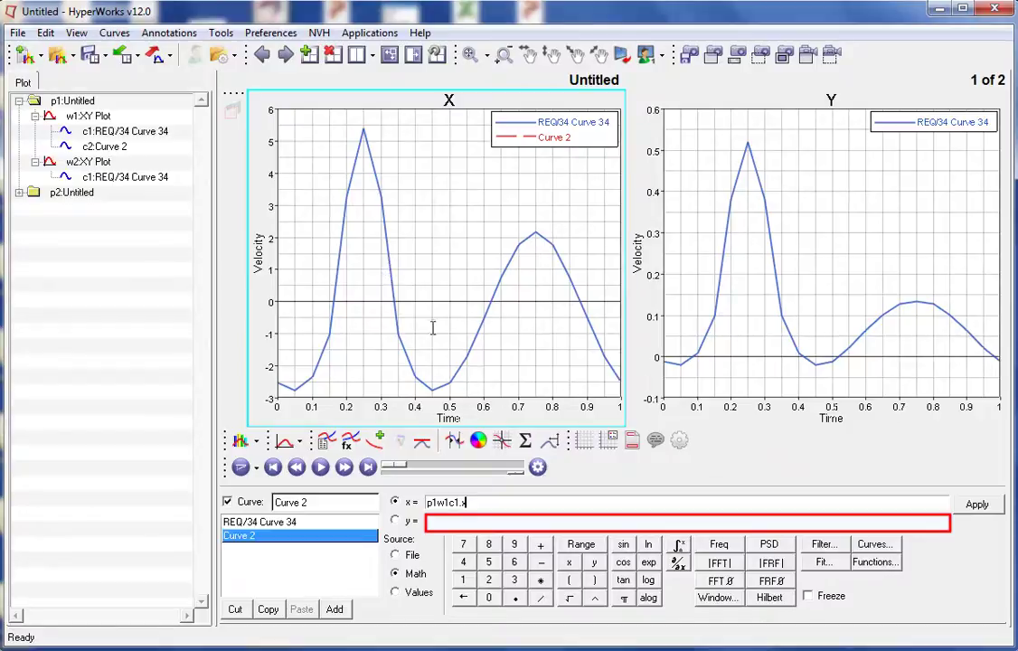
Step: Set Curve 2's y to integral(p1w1c1.x, p1w1c1.y) and apply it to the X plot
click(449, 524)
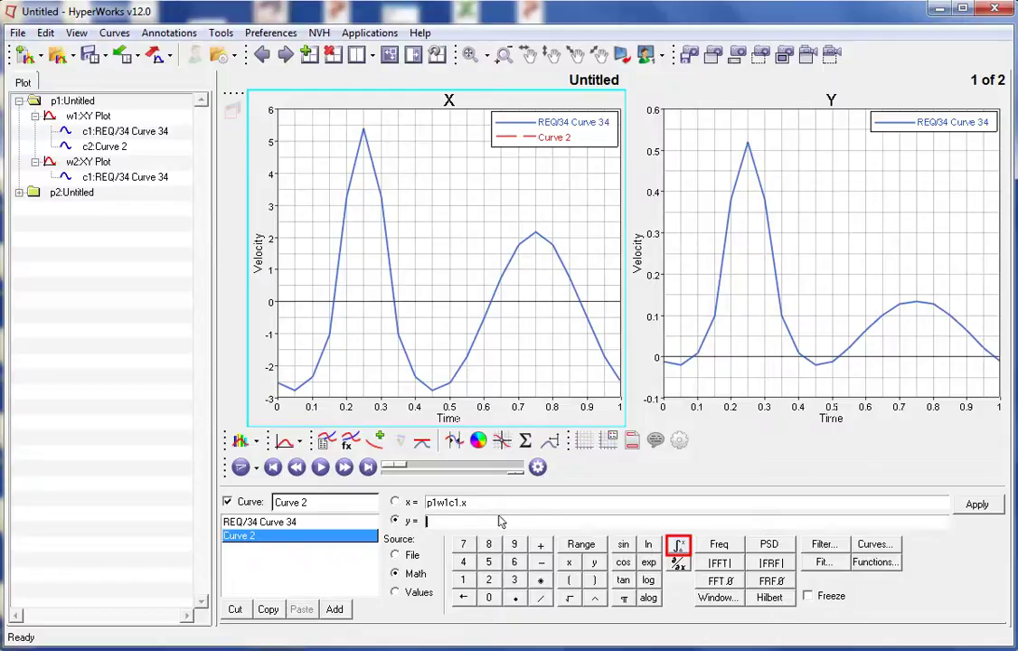
click(679, 546)
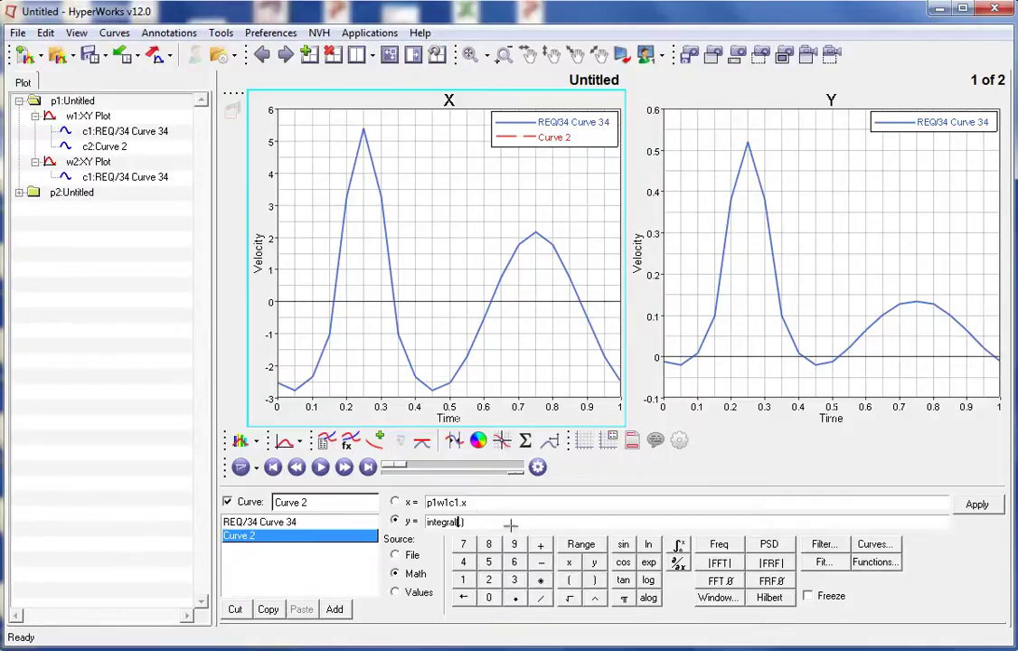
click(406, 357)
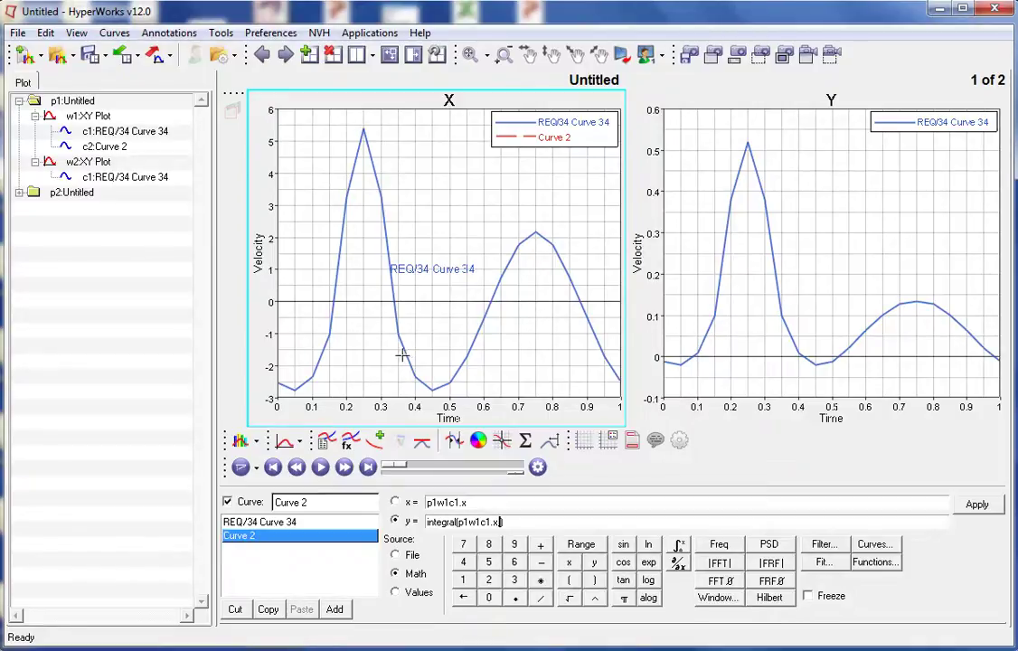
click(381, 254)
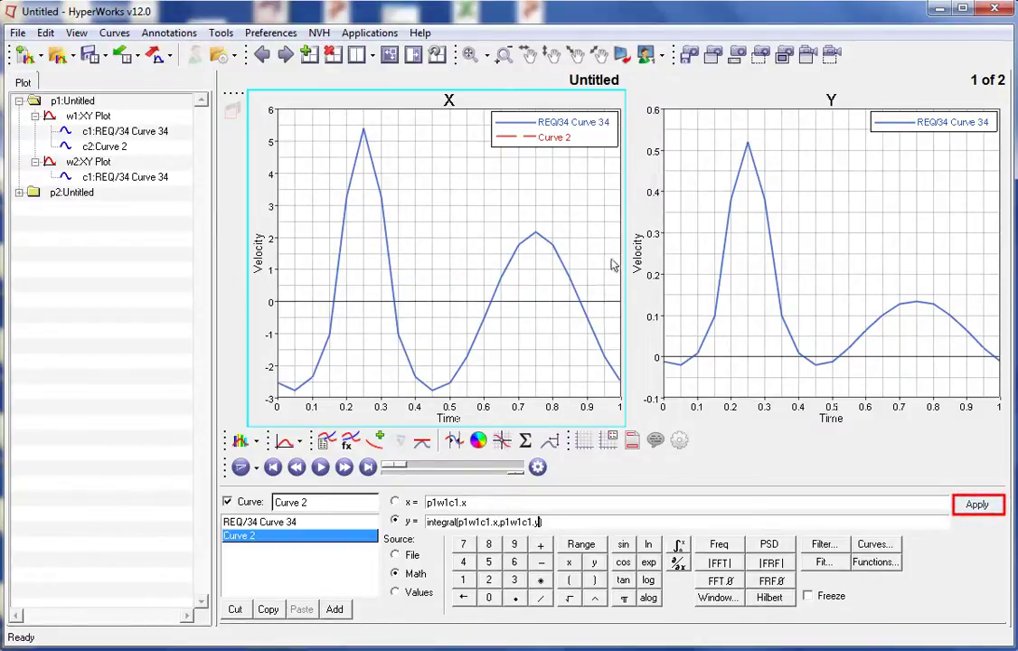
click(984, 506)
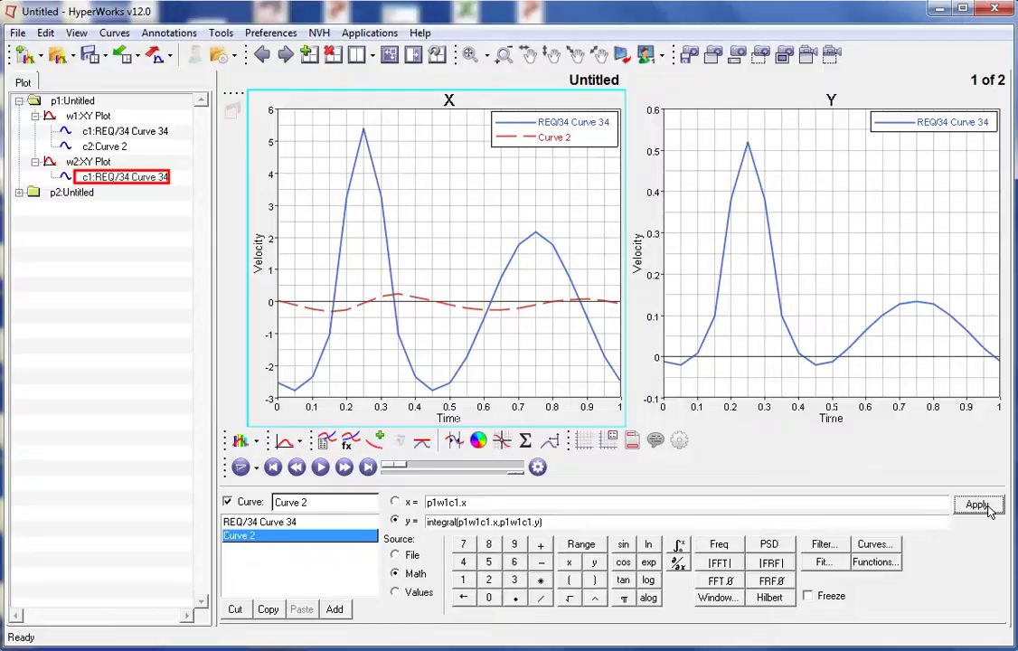
Step: Add an Integral curve of the Y velocity to plot Y and bring up its actions
click(127, 177)
right_click(154, 186)
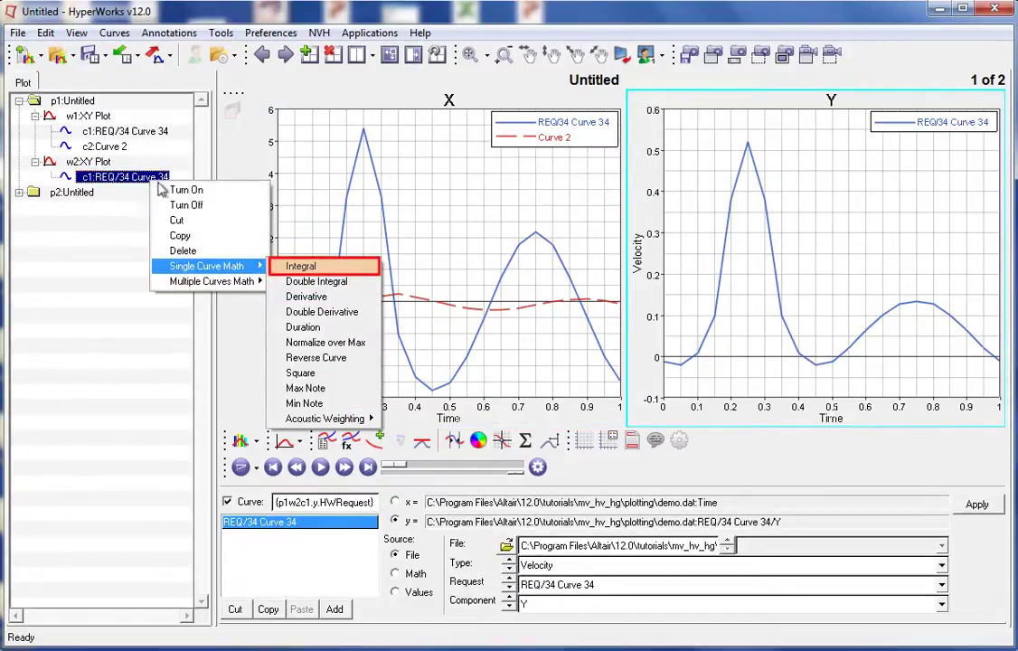
click(301, 267)
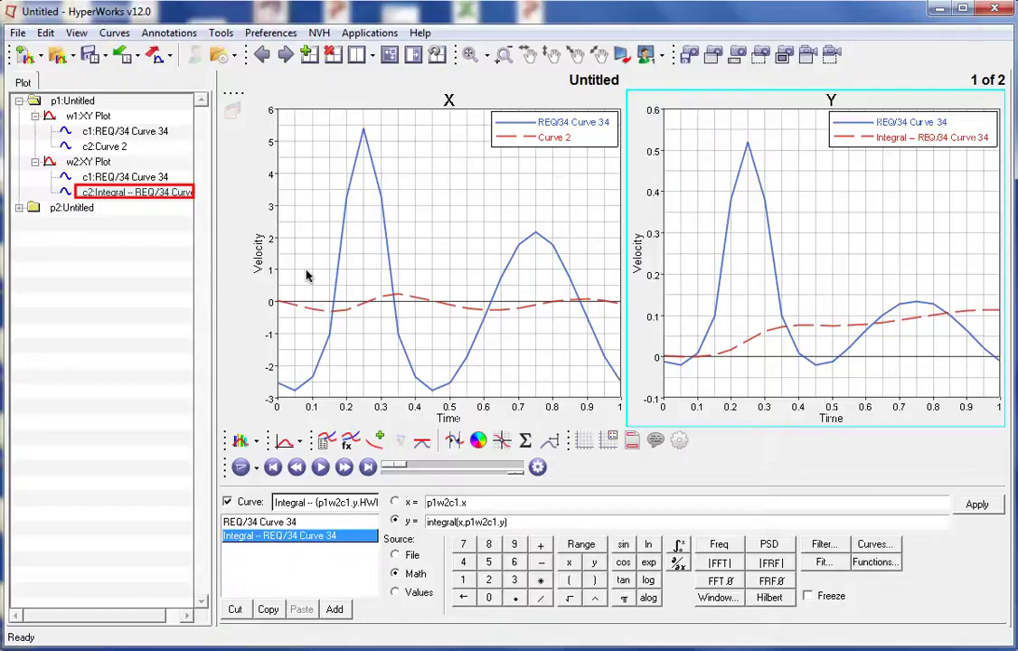
click(146, 194)
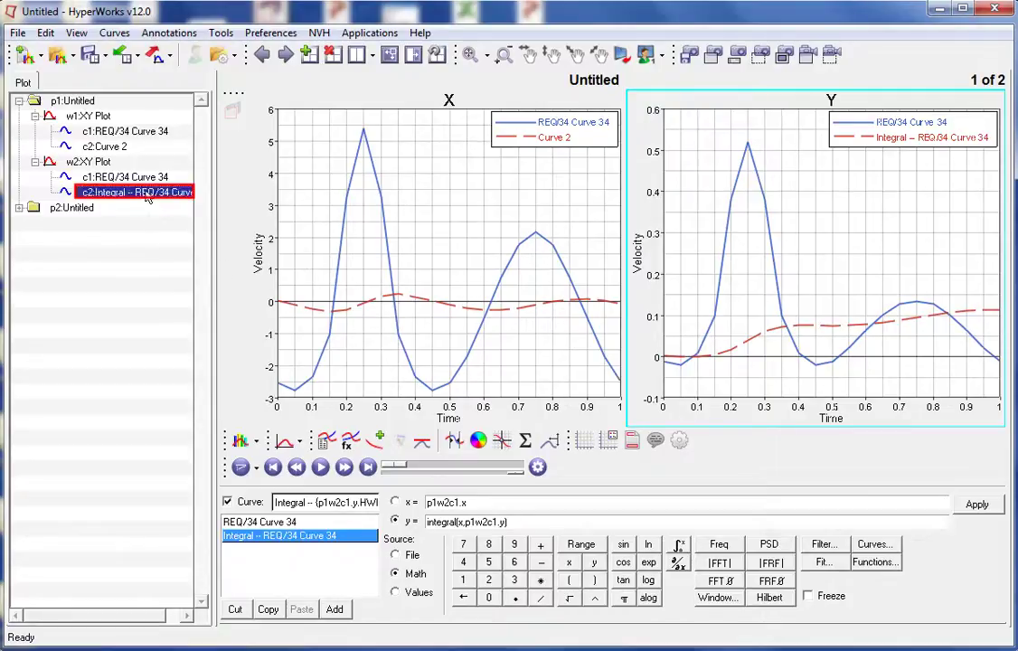
right_click(148, 197)
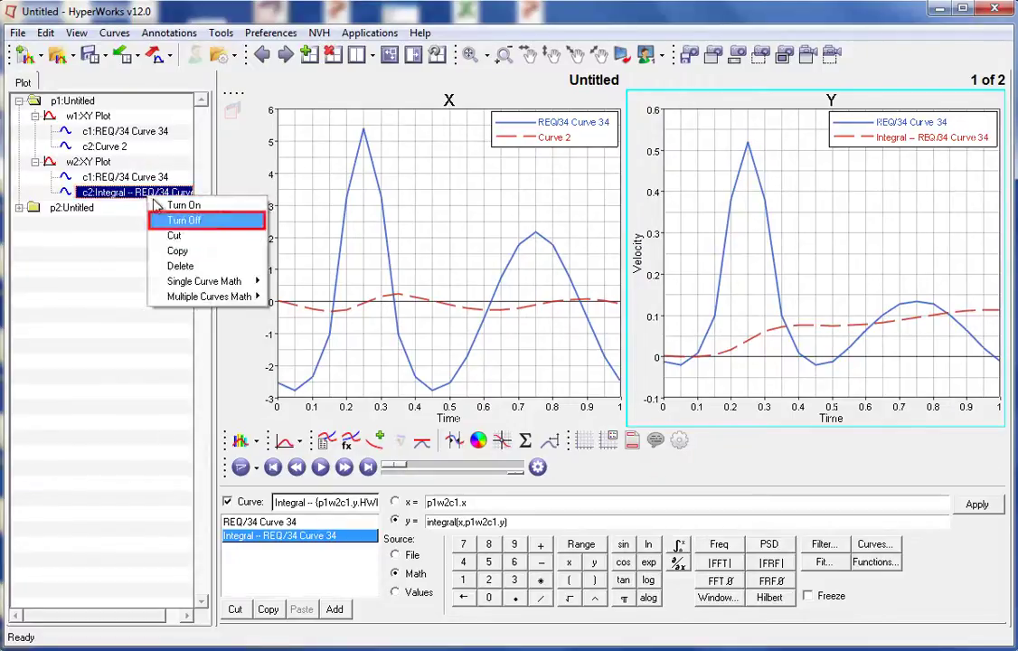
Step: Turn off the Integral curve in plot Y and Curve 2 in plot X
click(167, 220)
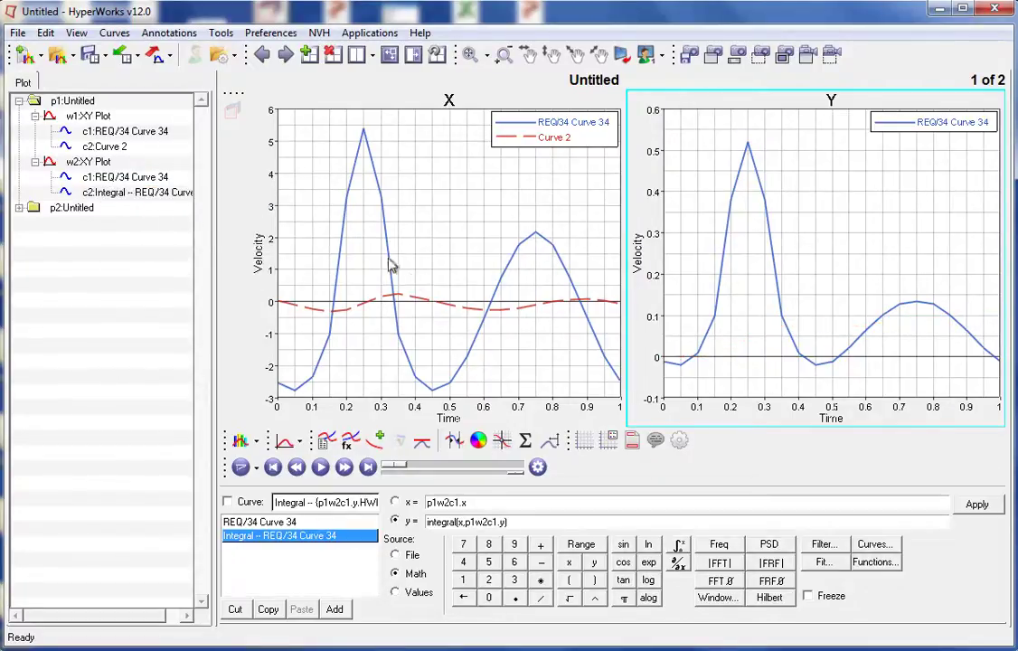
click(443, 353)
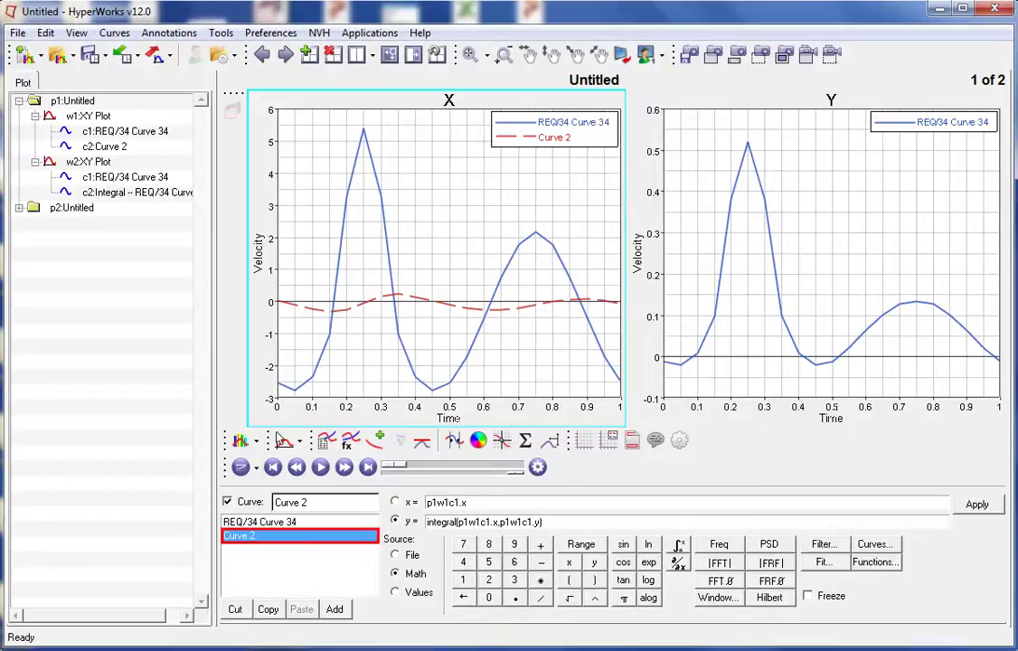
click(228, 503)
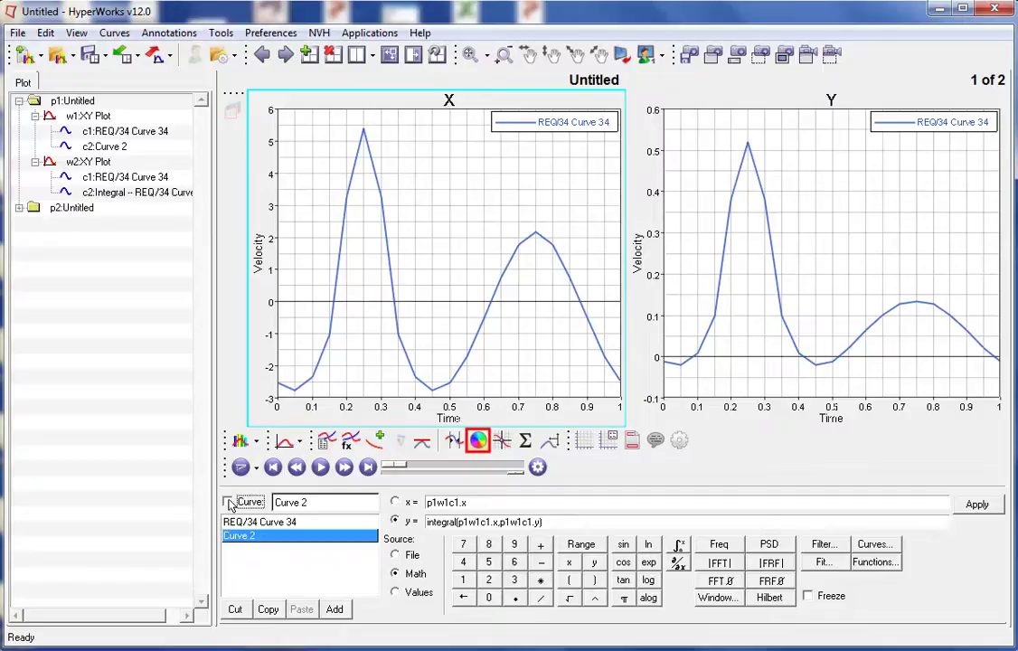
click(480, 442)
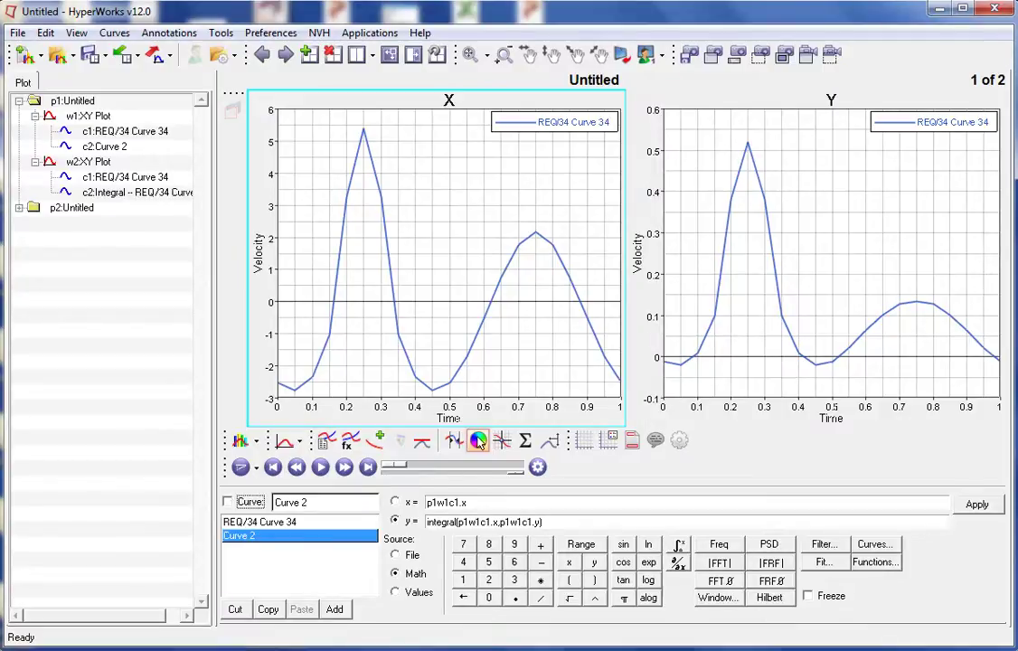
click(479, 442)
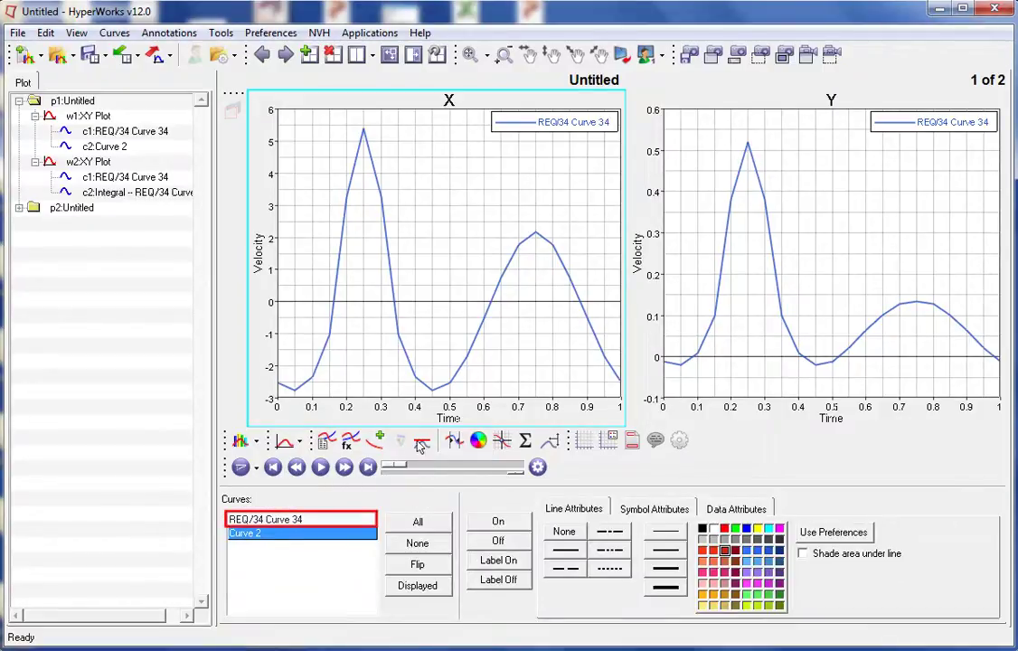
Step: Make REQ/34 Curve 34 in plot X a red dash-dot line
click(336, 519)
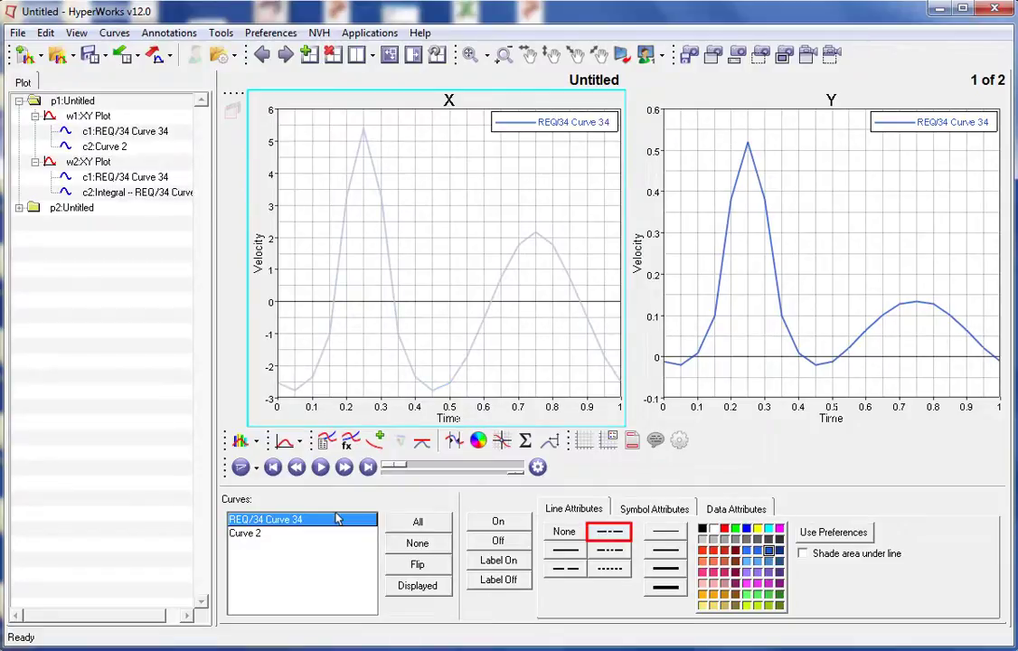
click(611, 532)
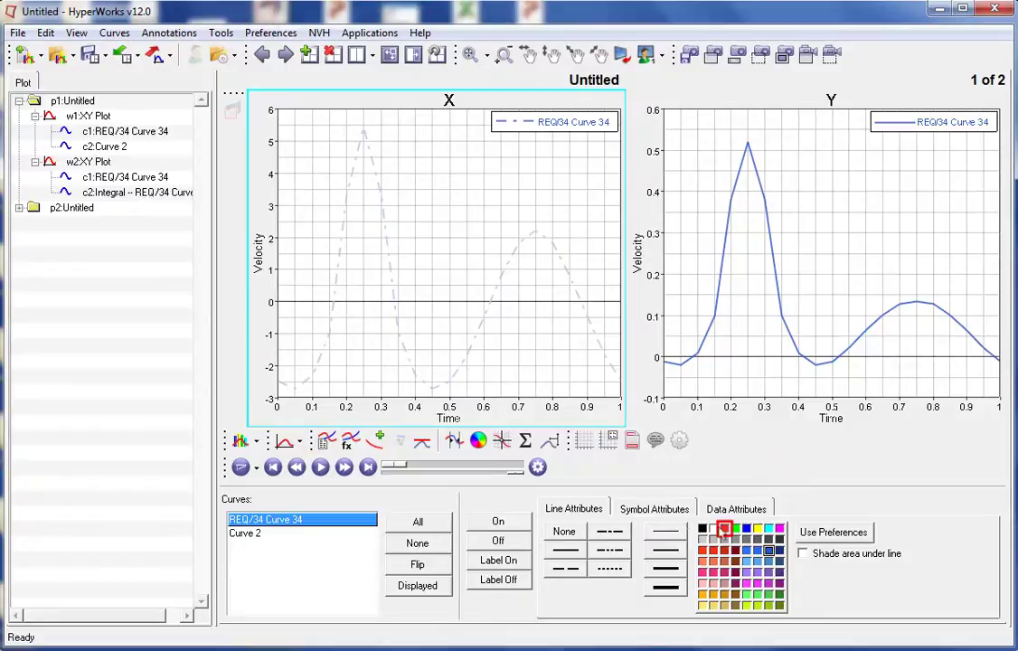
click(725, 529)
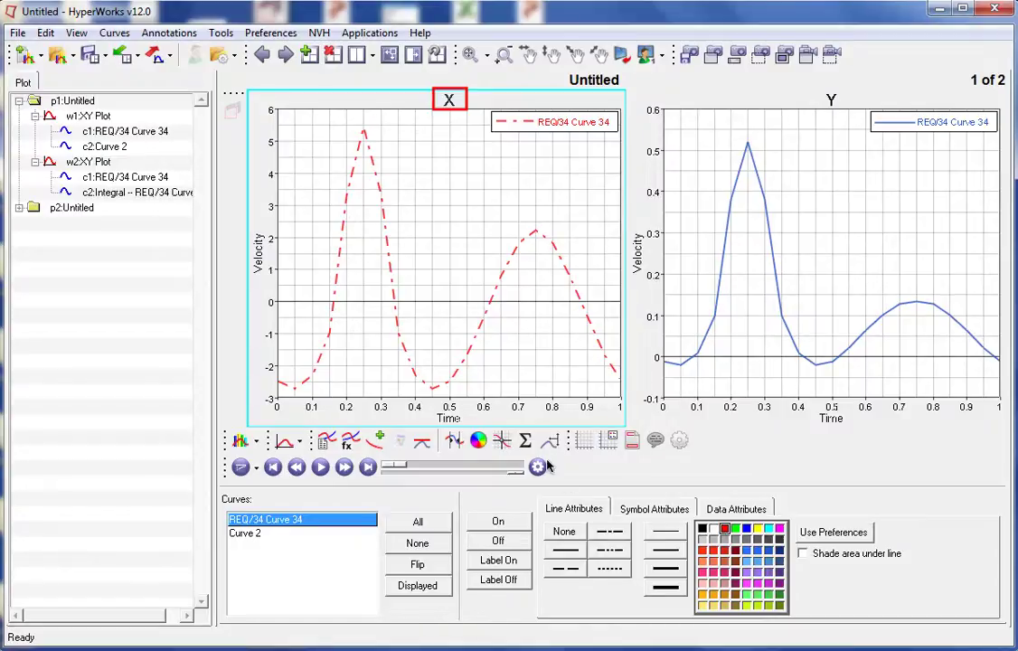
click(450, 100)
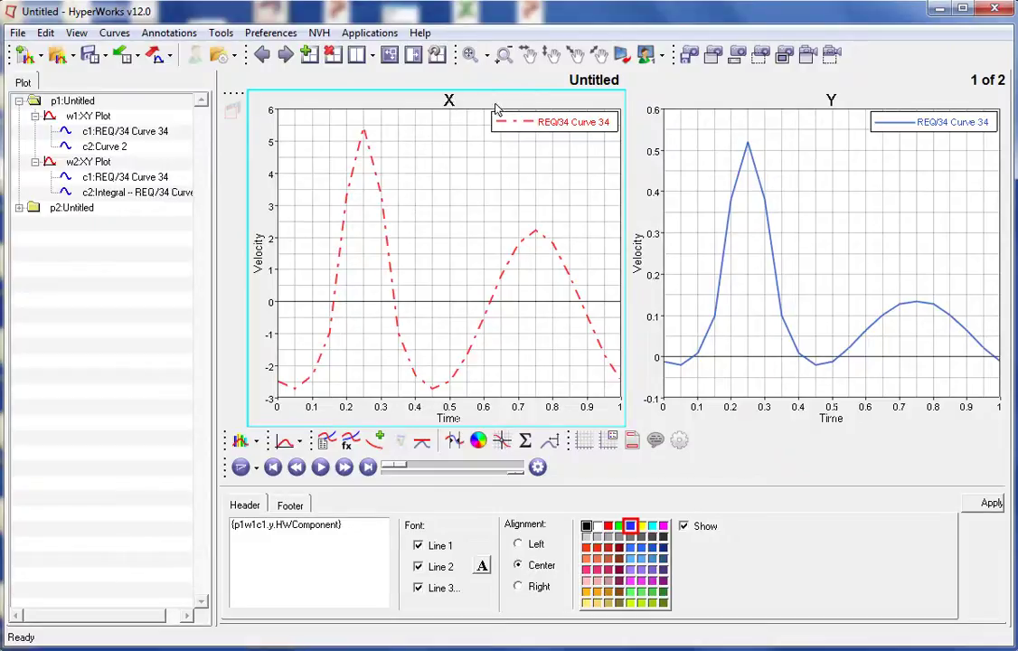
Step: Colour plot X's title blue and select its Time axis label
click(631, 527)
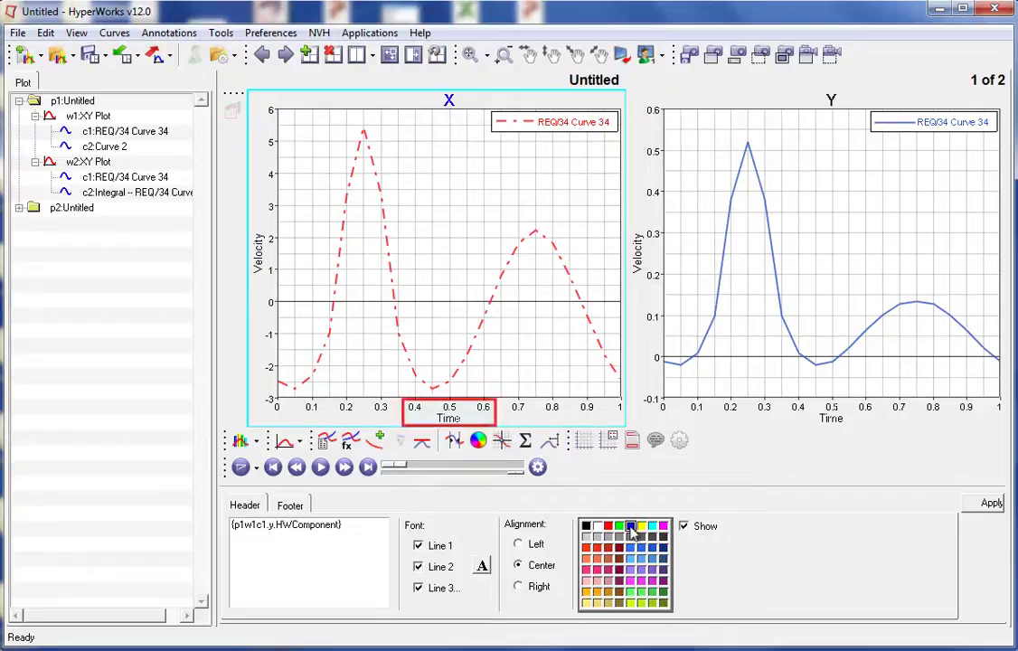
click(449, 411)
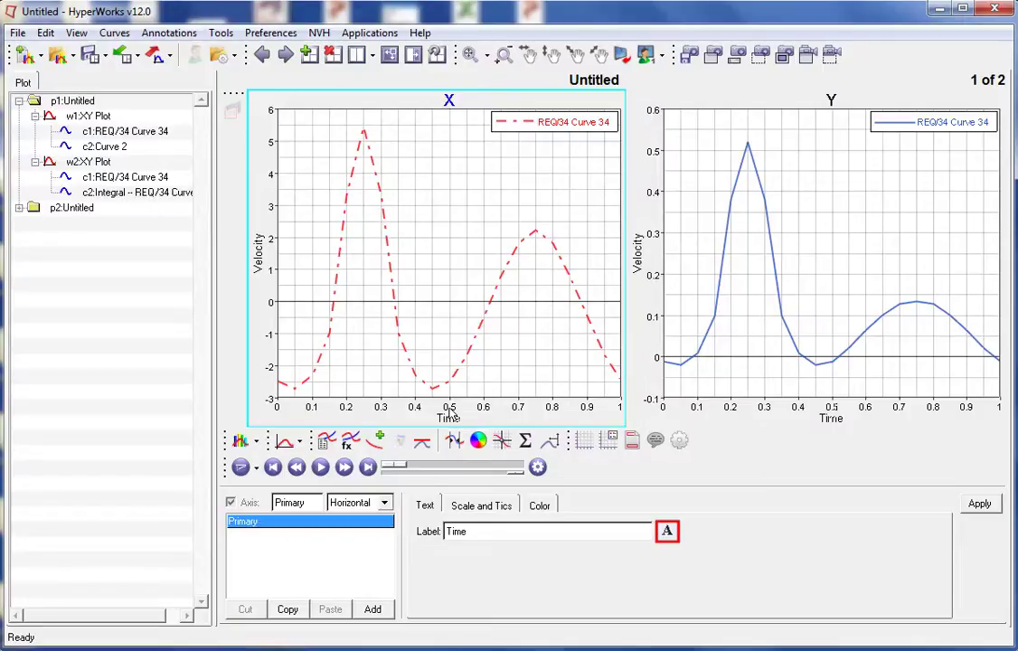
Step: Set the Time axis label font to bold, size 14
click(667, 531)
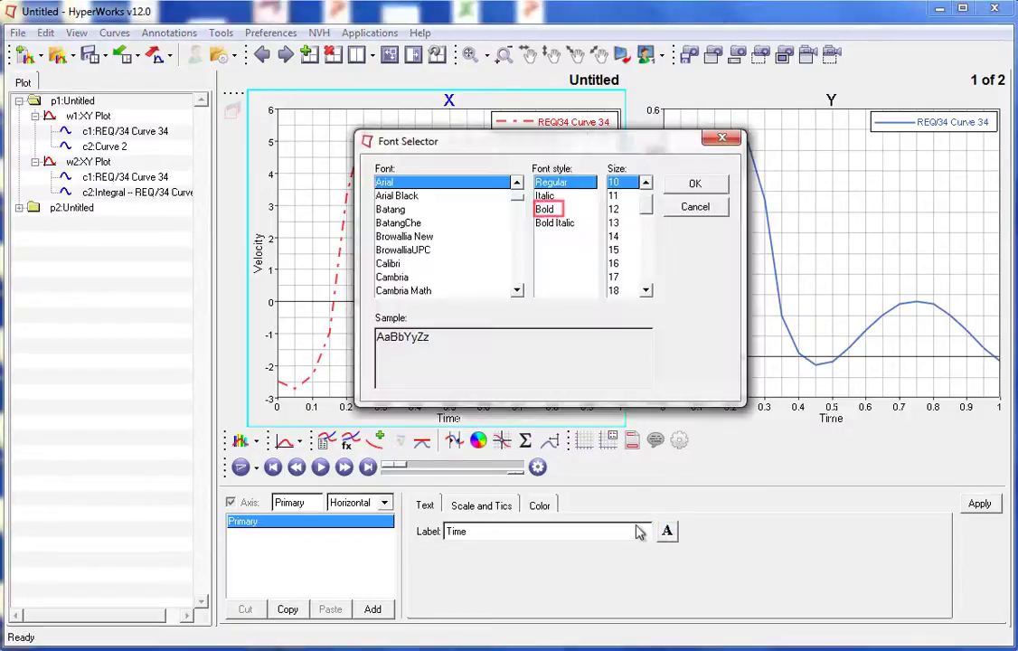
click(547, 211)
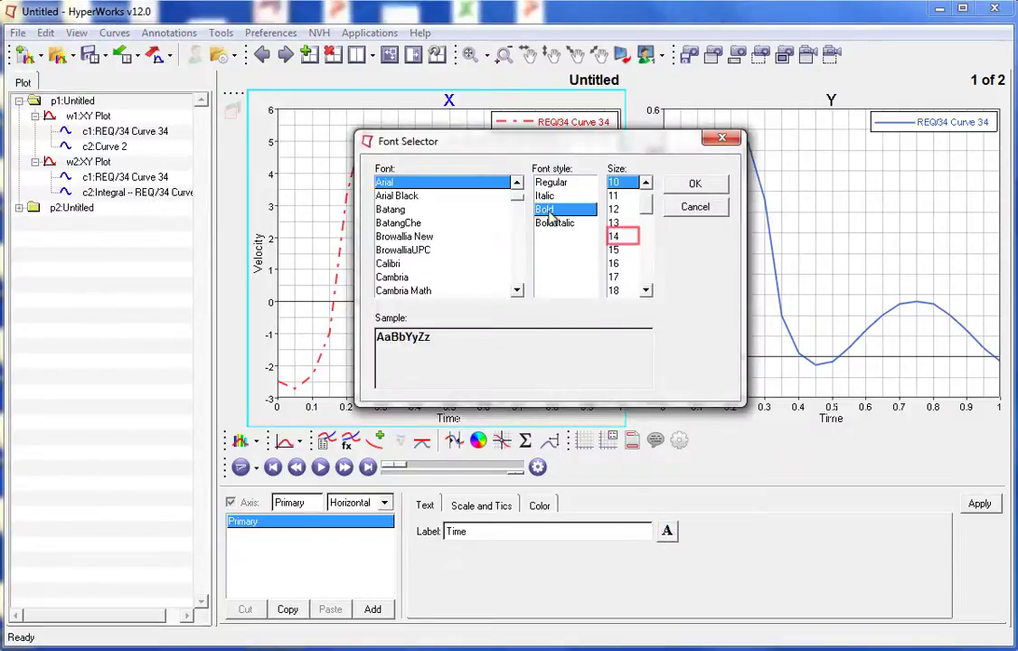
click(616, 238)
click(698, 186)
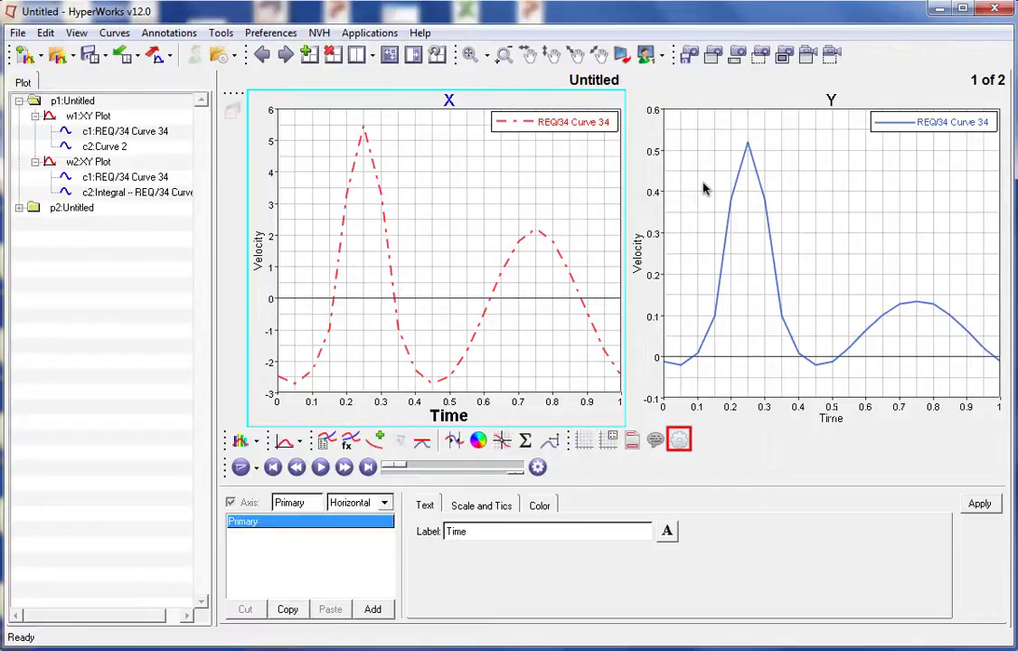
Step: Set the frame colour of plot X to blue in the plot options
click(679, 440)
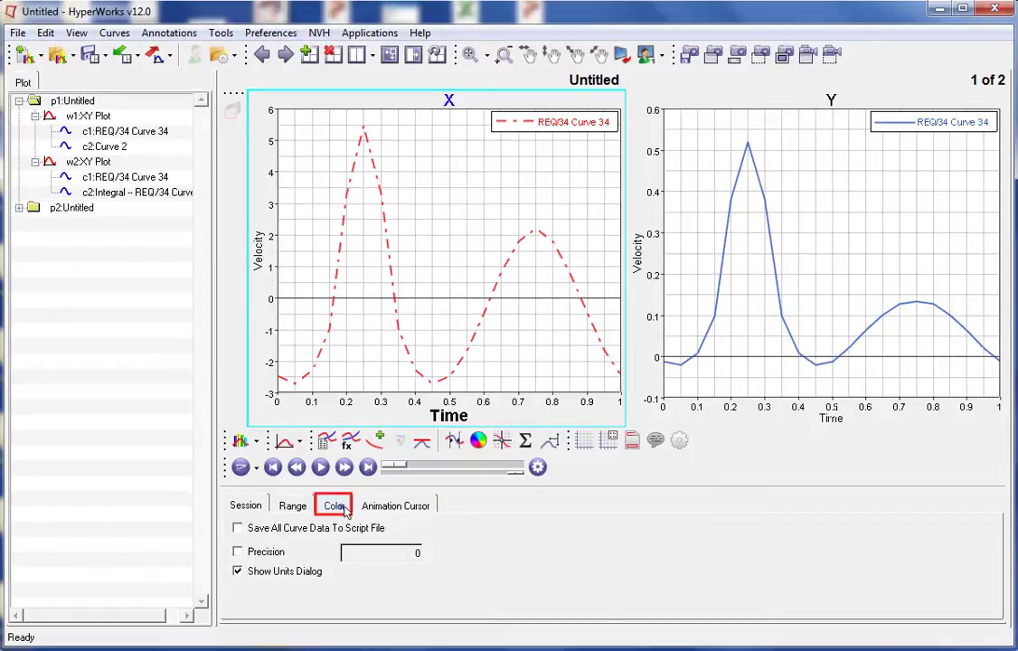
click(343, 509)
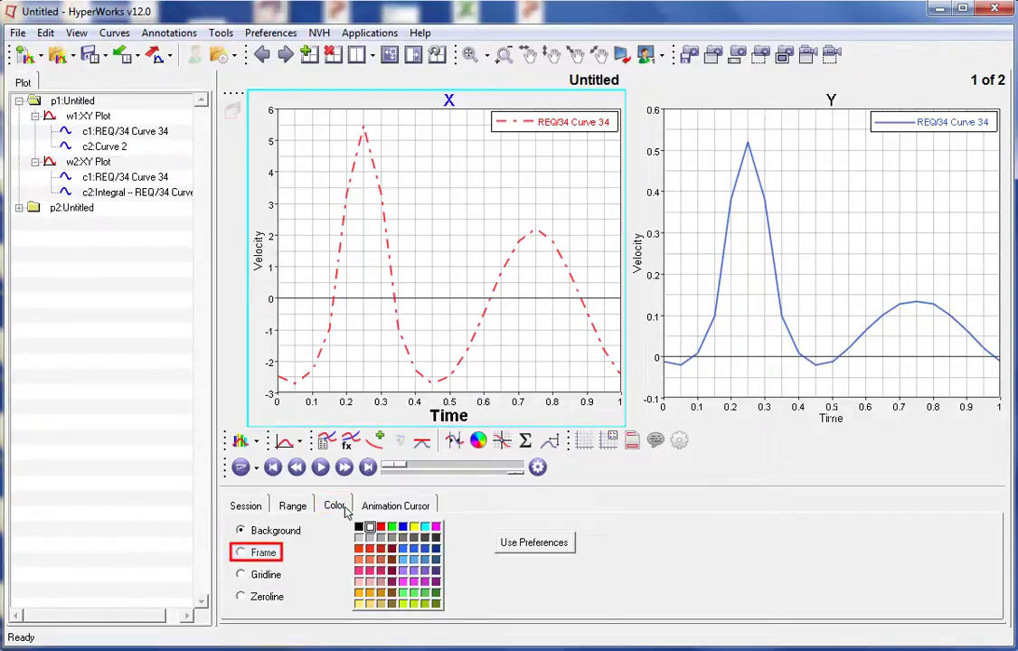
click(261, 557)
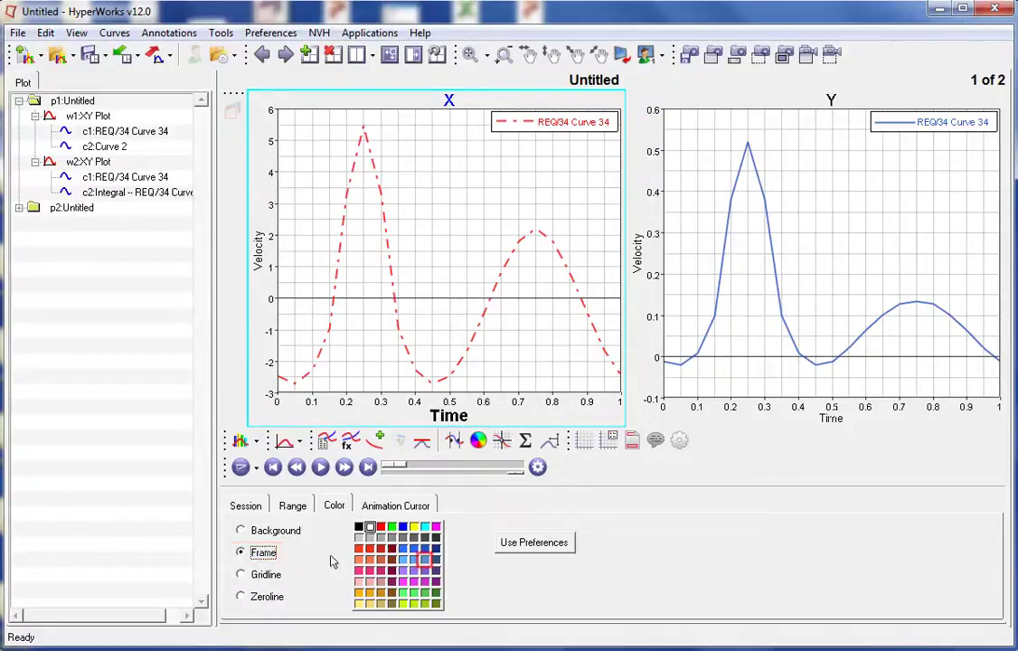
click(426, 562)
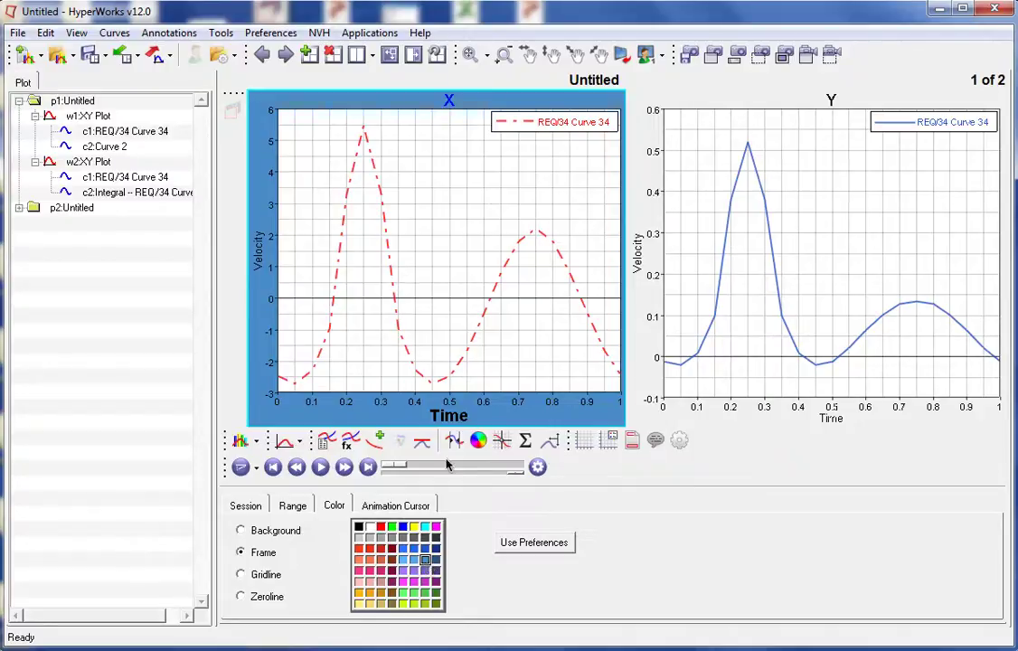
Step: Apply plot X's style, curves included, to the current page for blue frames and red dash-dot curves on Y
right_click(454, 165)
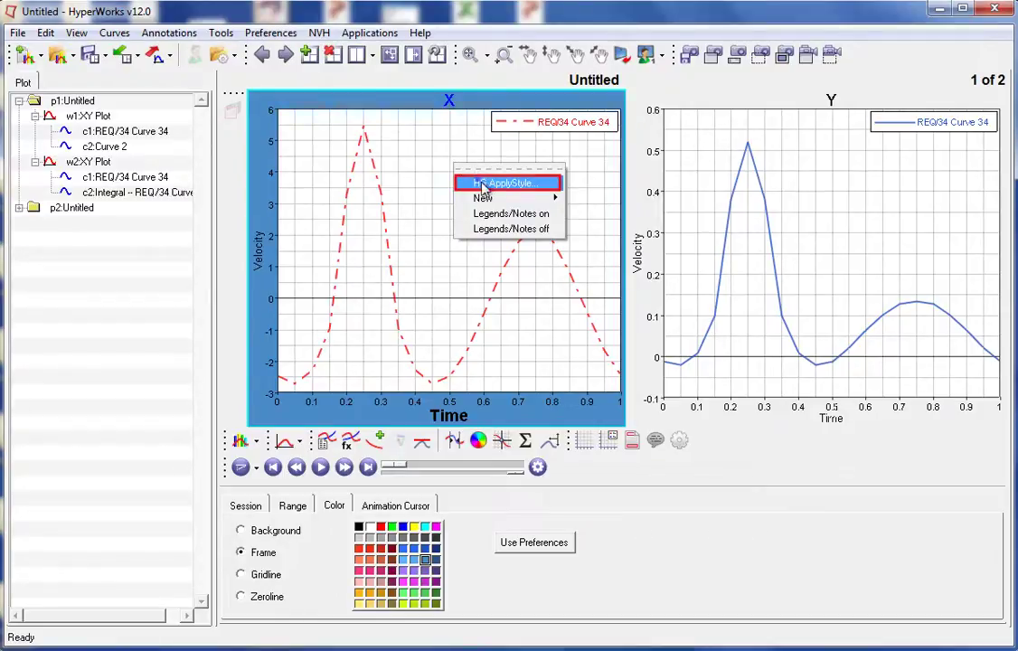
click(485, 183)
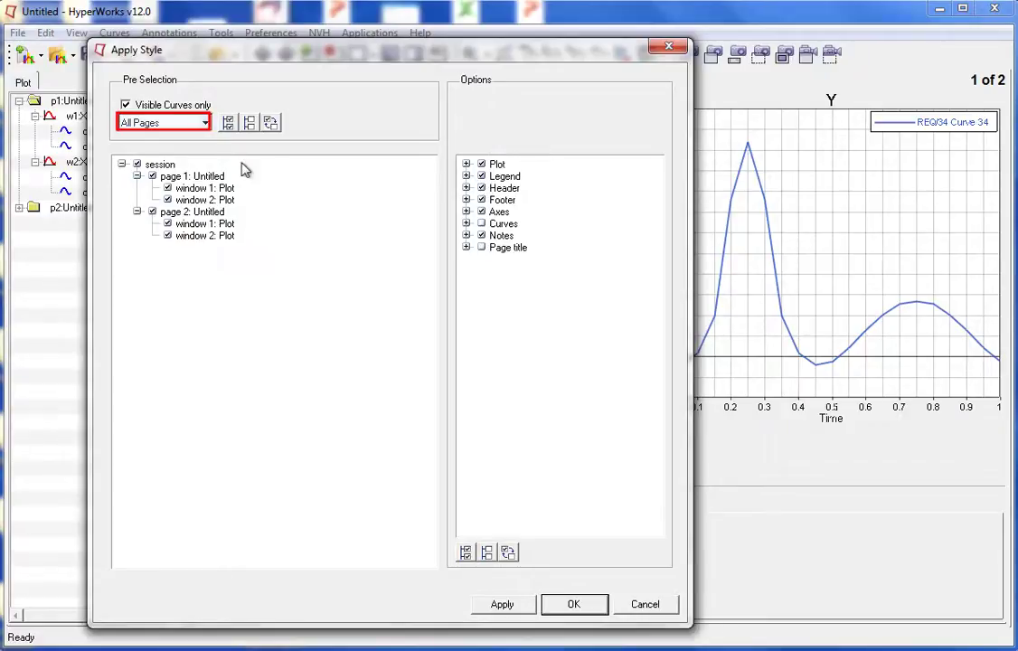
click(191, 124)
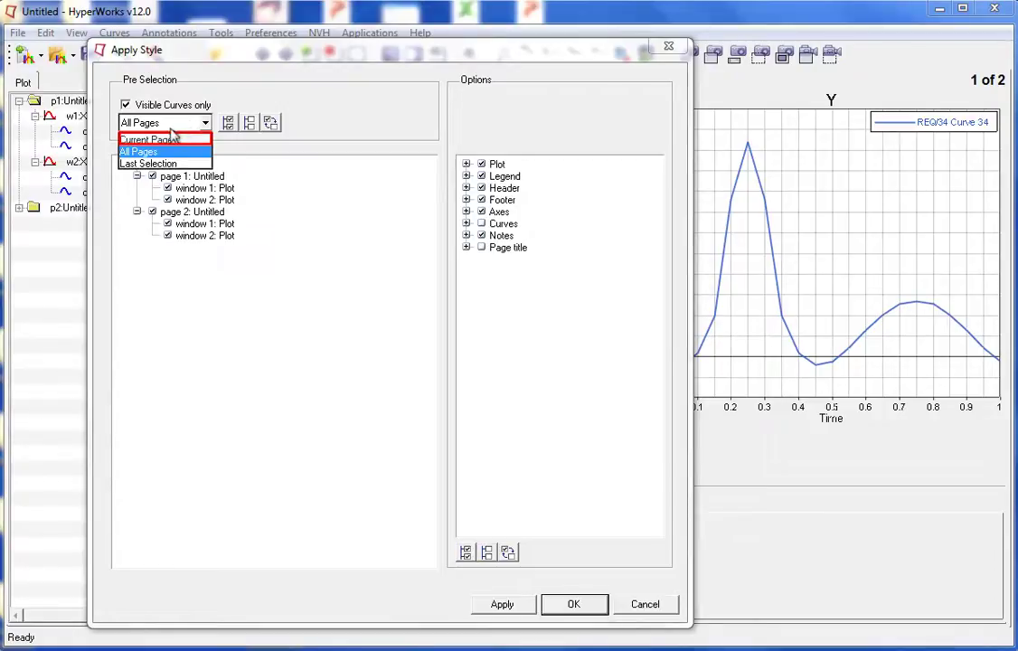
click(168, 140)
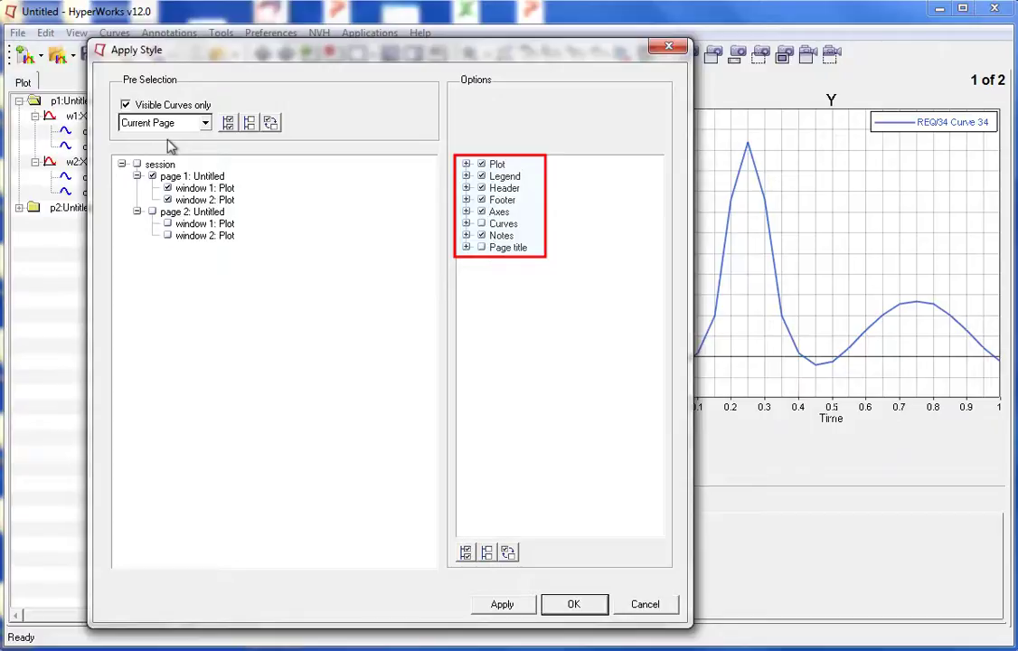
click(500, 224)
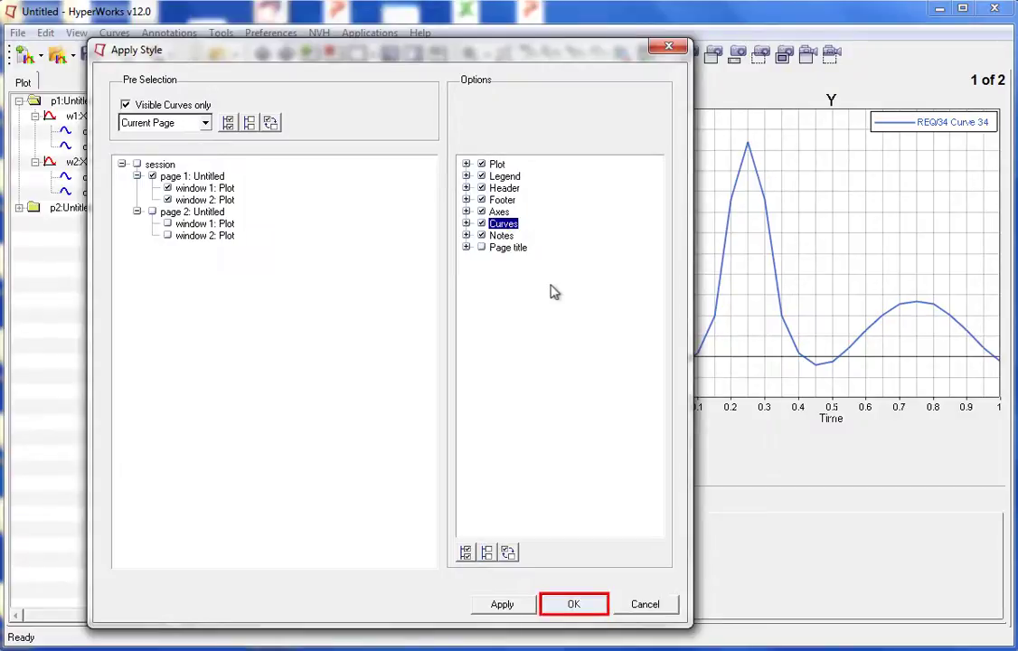
click(583, 605)
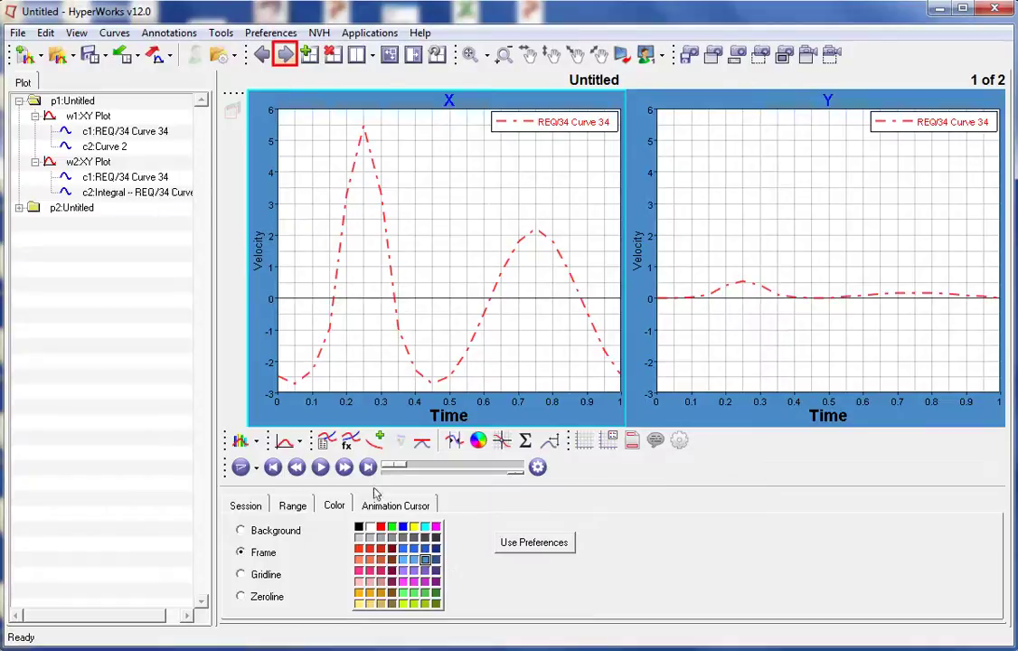
Step: Apply plot X's style to All Pages and confirm page 2's plots now have blue frames and titles
click(285, 55)
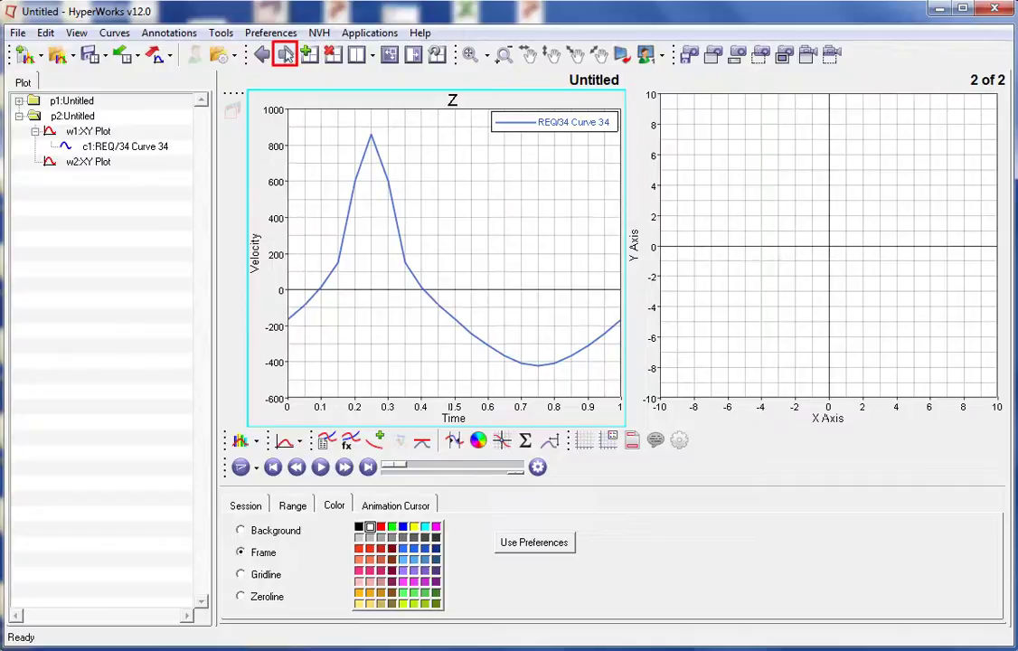
click(285, 54)
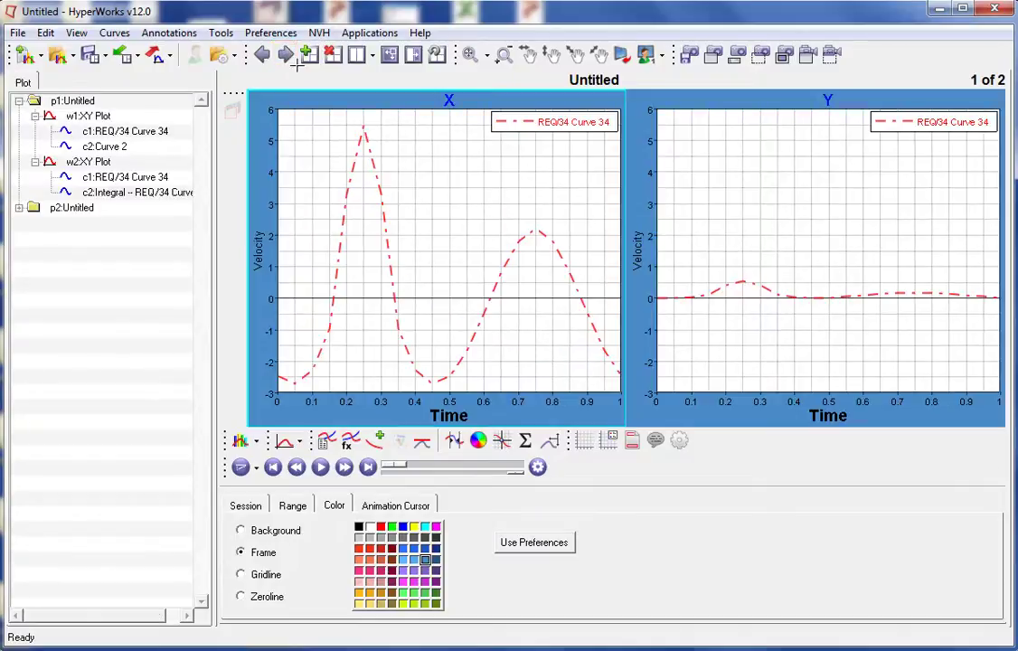
right_click(416, 179)
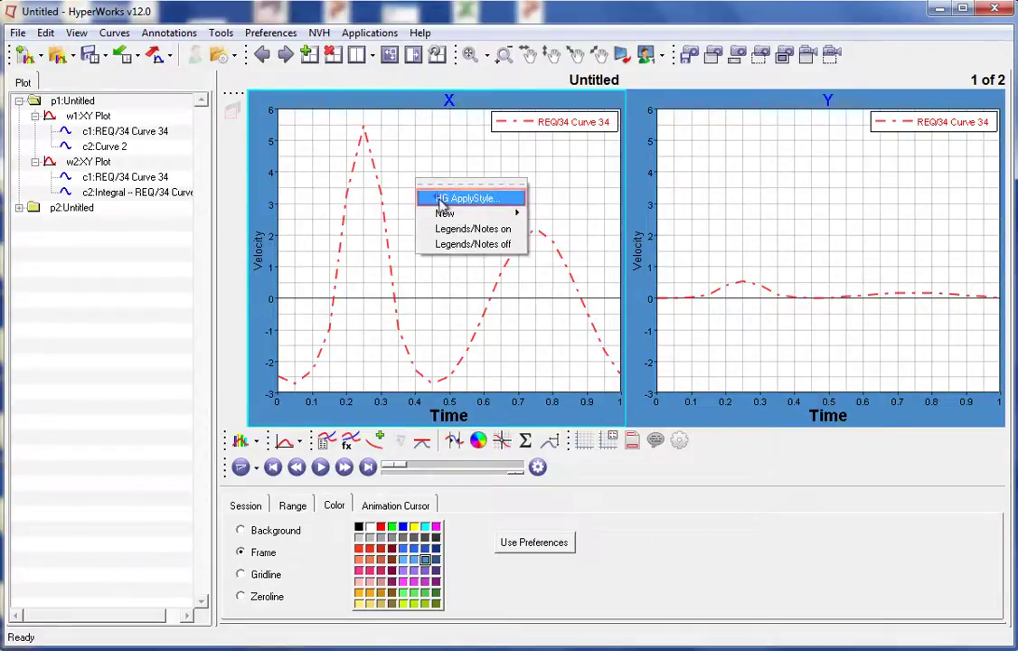
click(439, 197)
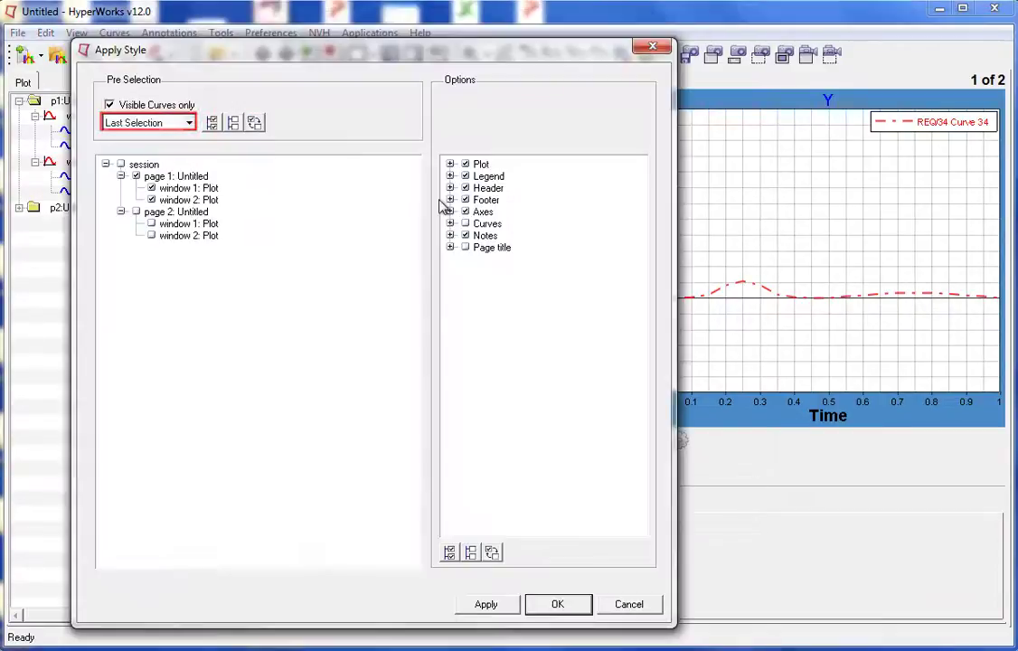
click(189, 124)
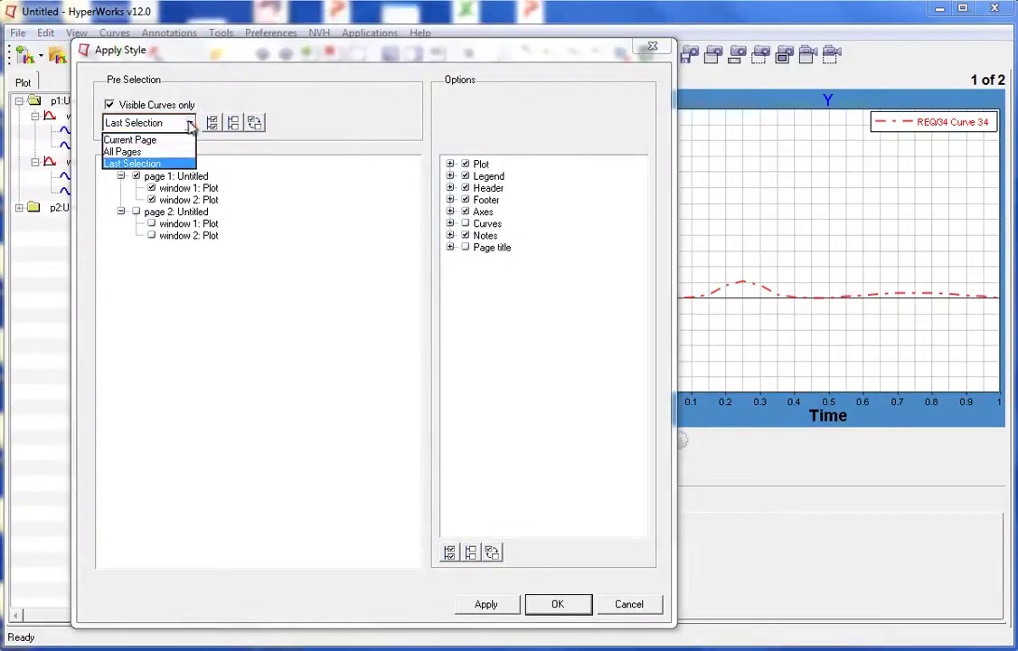
click(136, 151)
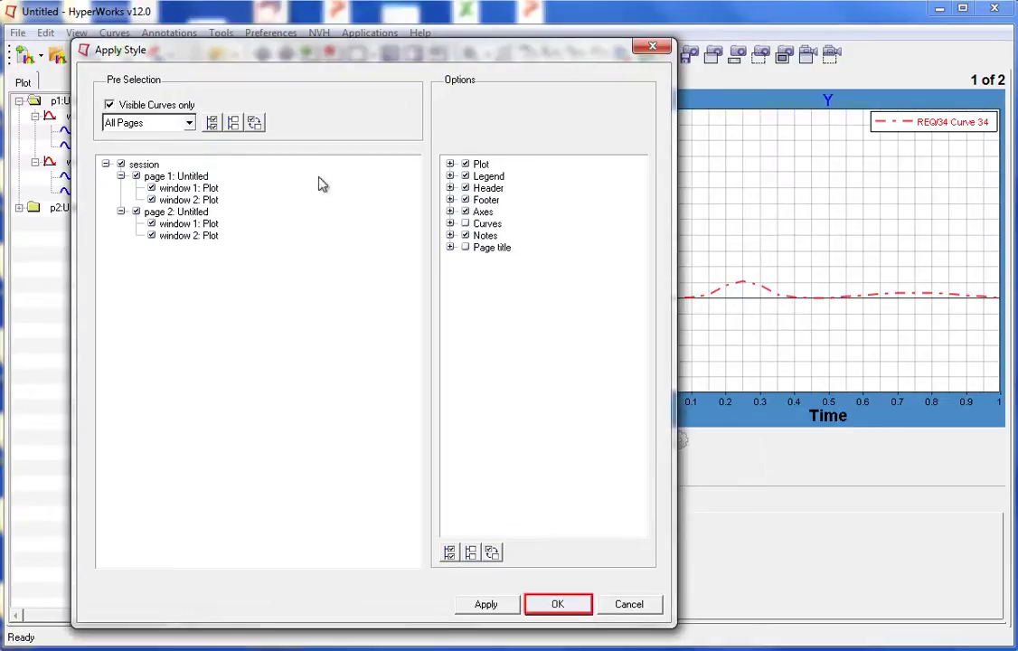
click(566, 604)
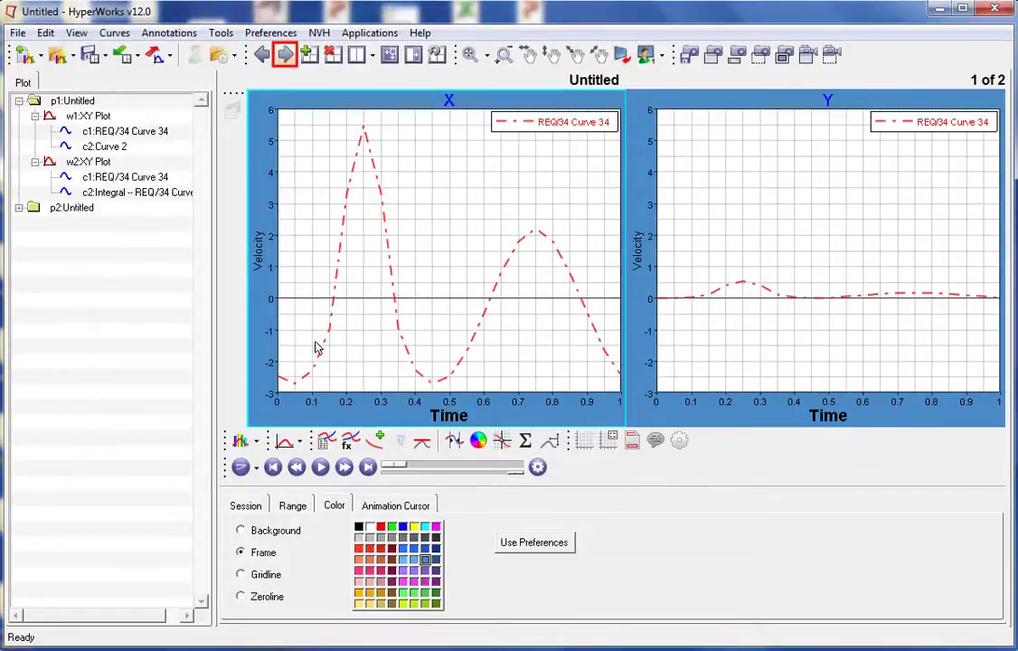
click(285, 54)
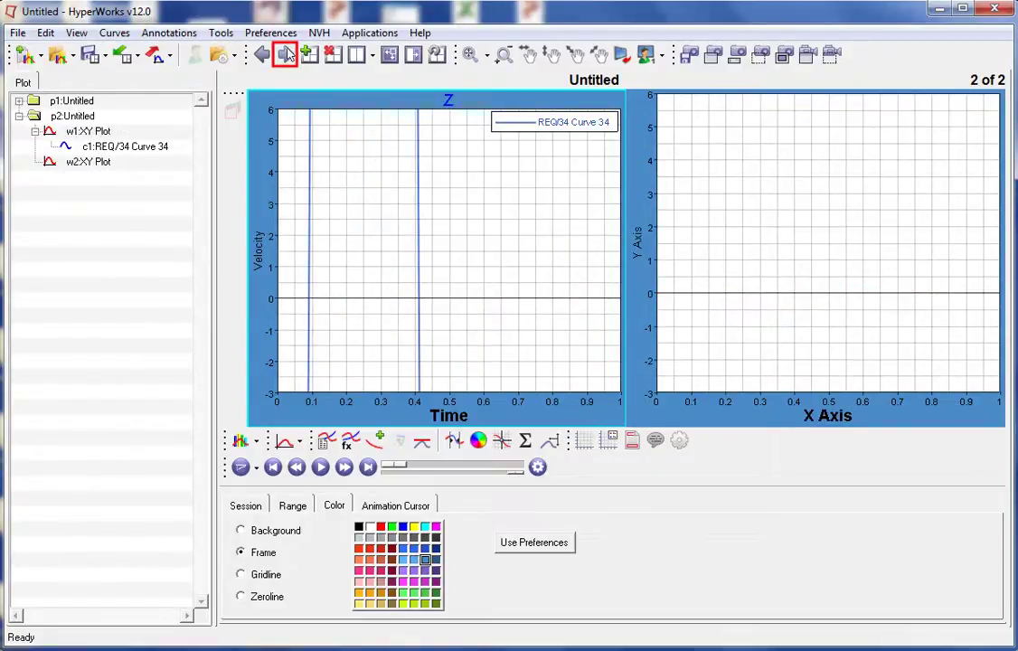
click(261, 54)
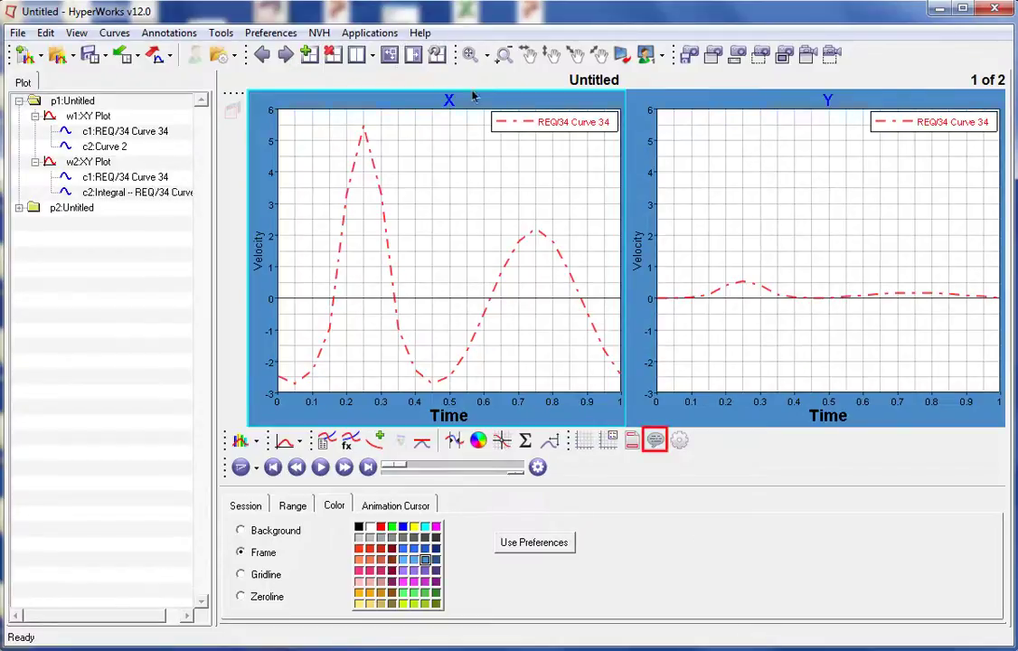
Step: Add Note 1 to the X plot, attached to REQ/34 Curve 34 at point indexofmax(c1.y)
click(654, 439)
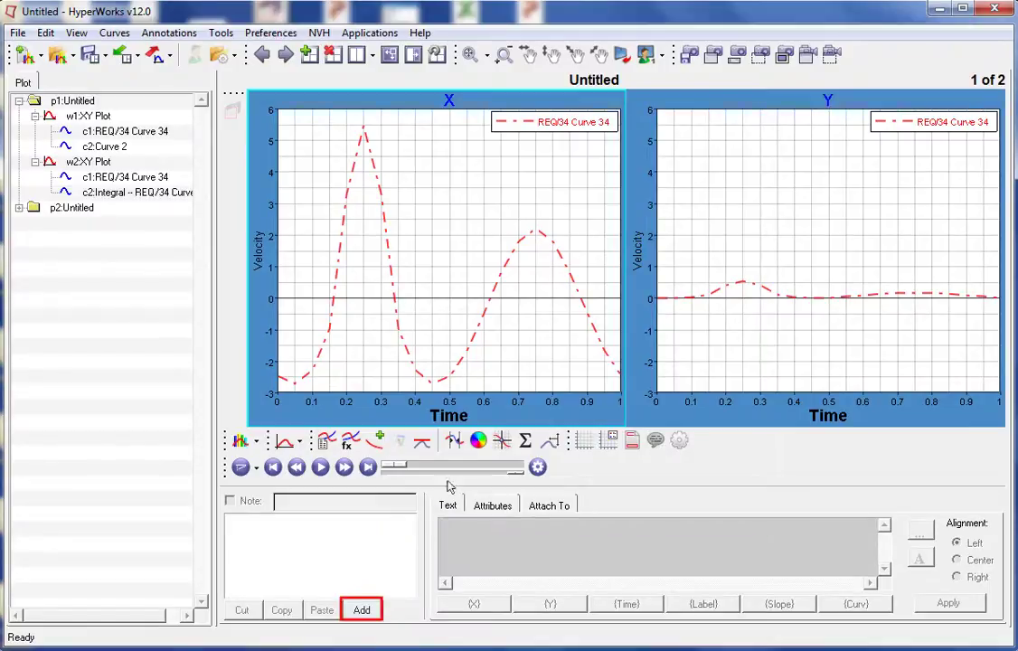
click(361, 610)
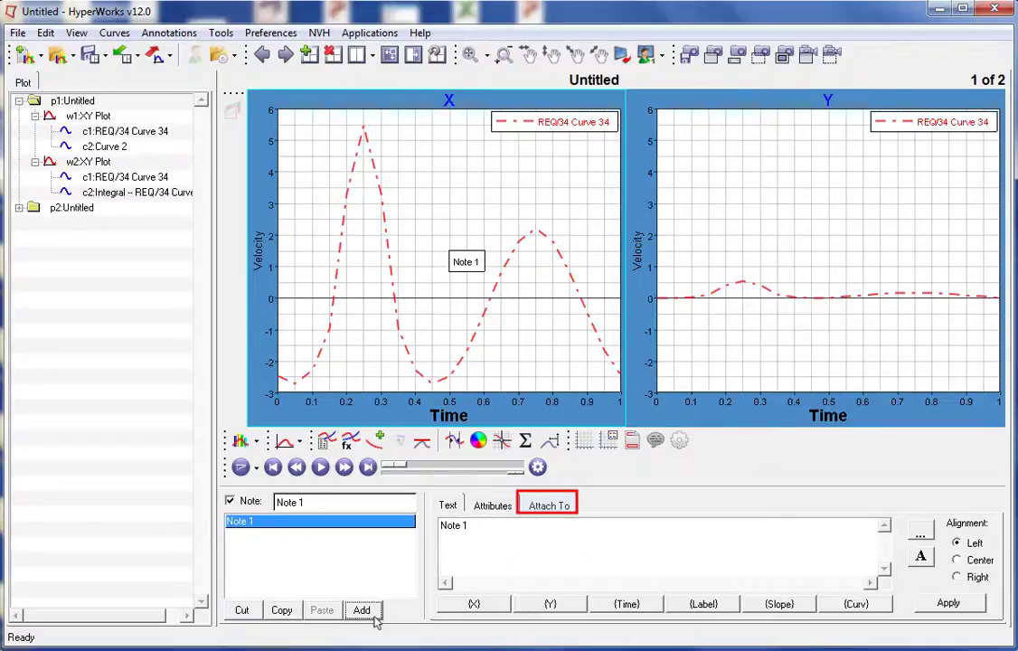
click(546, 507)
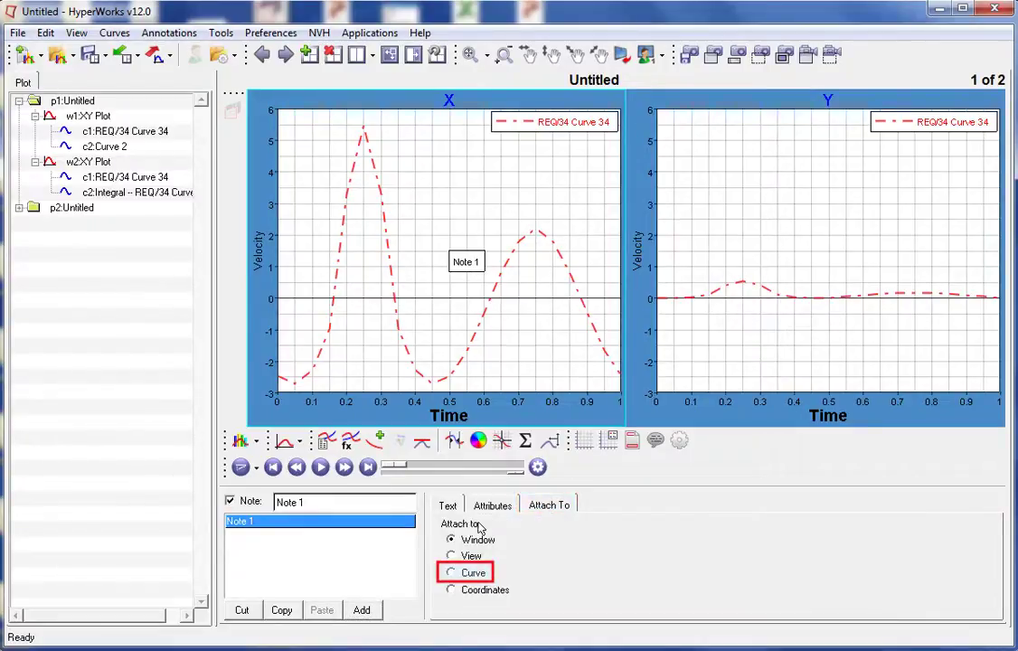
click(451, 573)
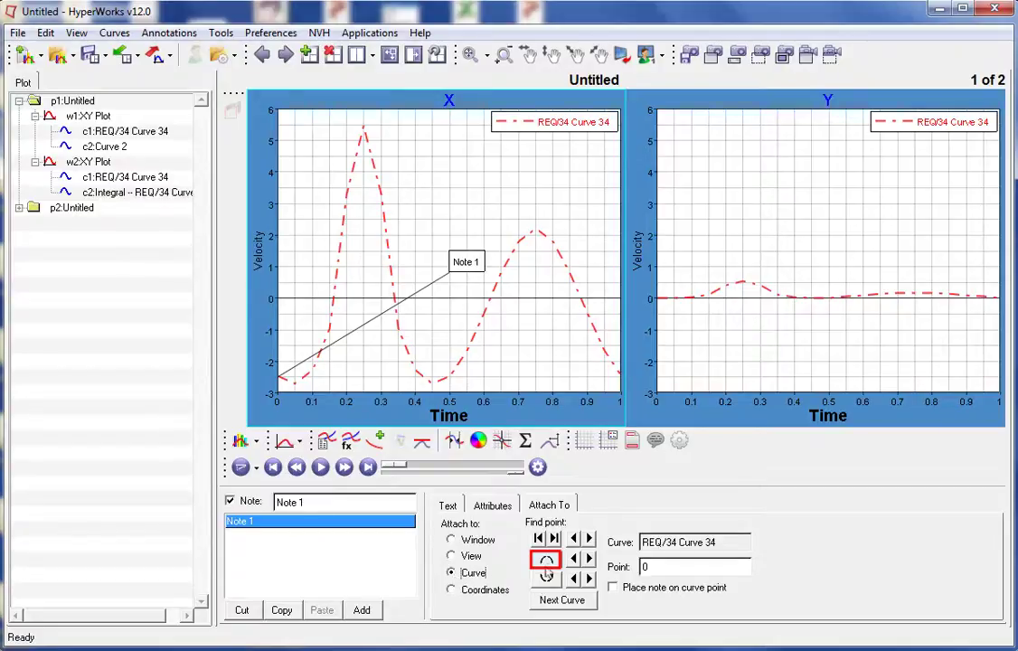
click(547, 563)
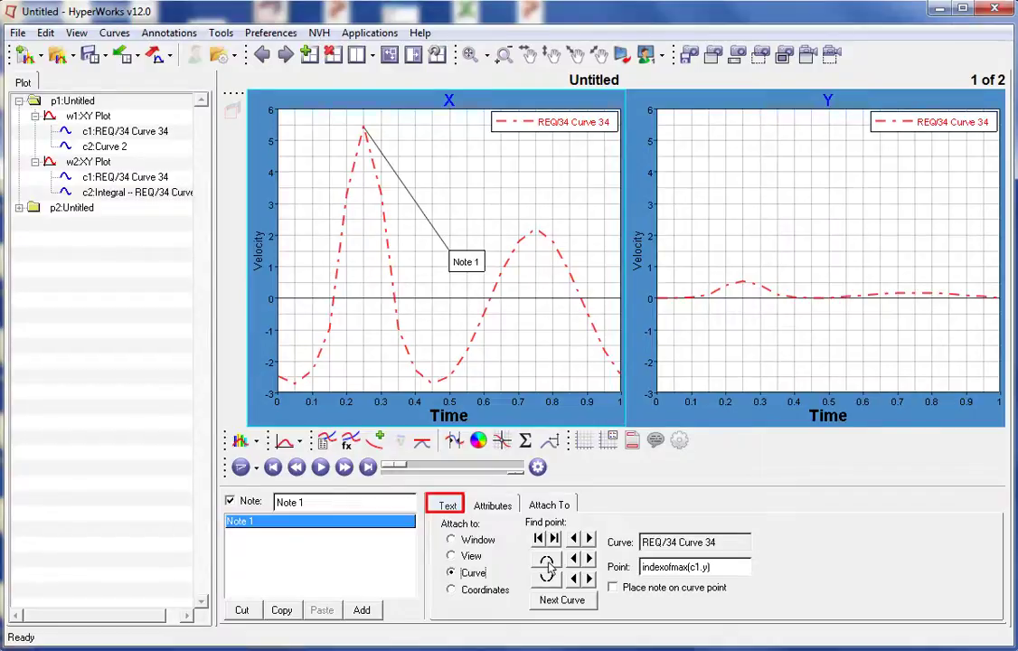
click(447, 506)
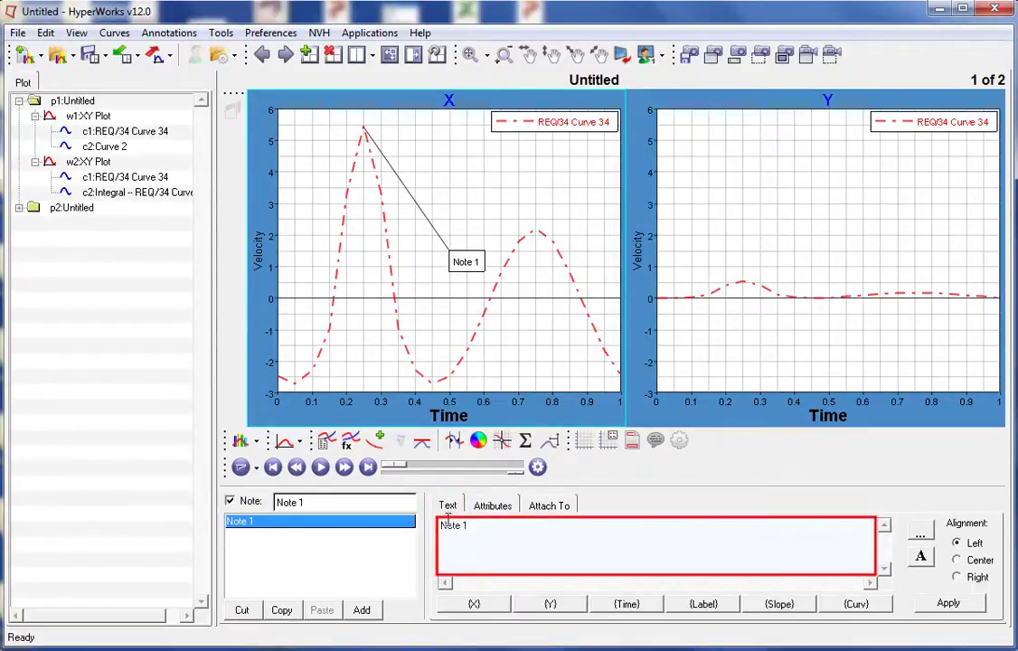
Step: Change the note text to 'Maximum Value =' plus the curve's {Y} value, showing 5.43042
click(471, 526)
key(BackSpace)
key(BackSpace)
key(BackSpace)
key(BackSpace)
key(BackSpace)
key(BackSpace)
text(Max)
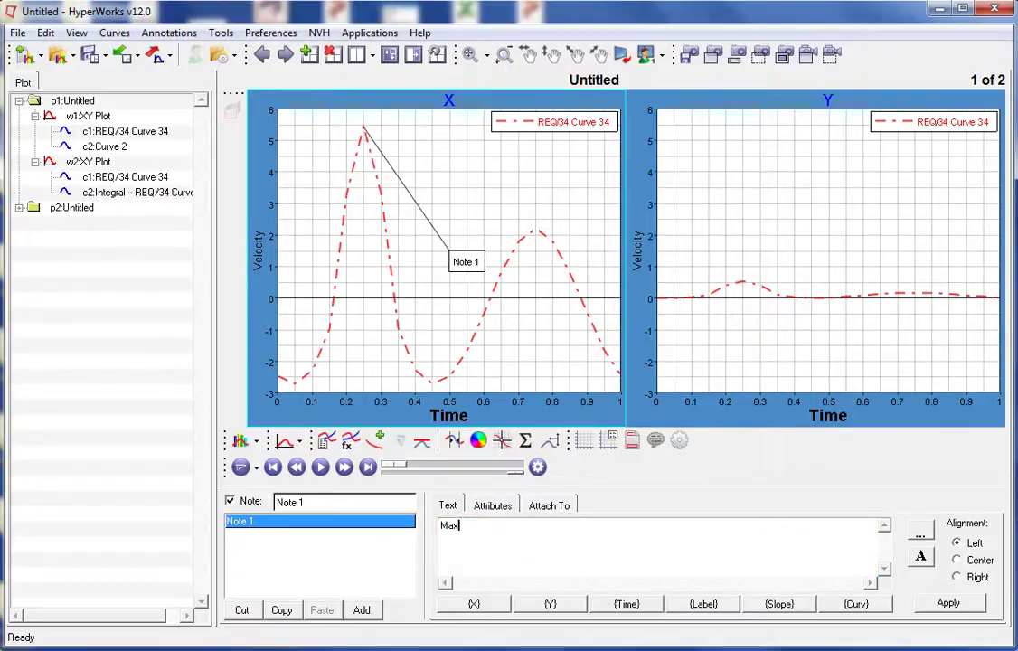
text(imum Value =)
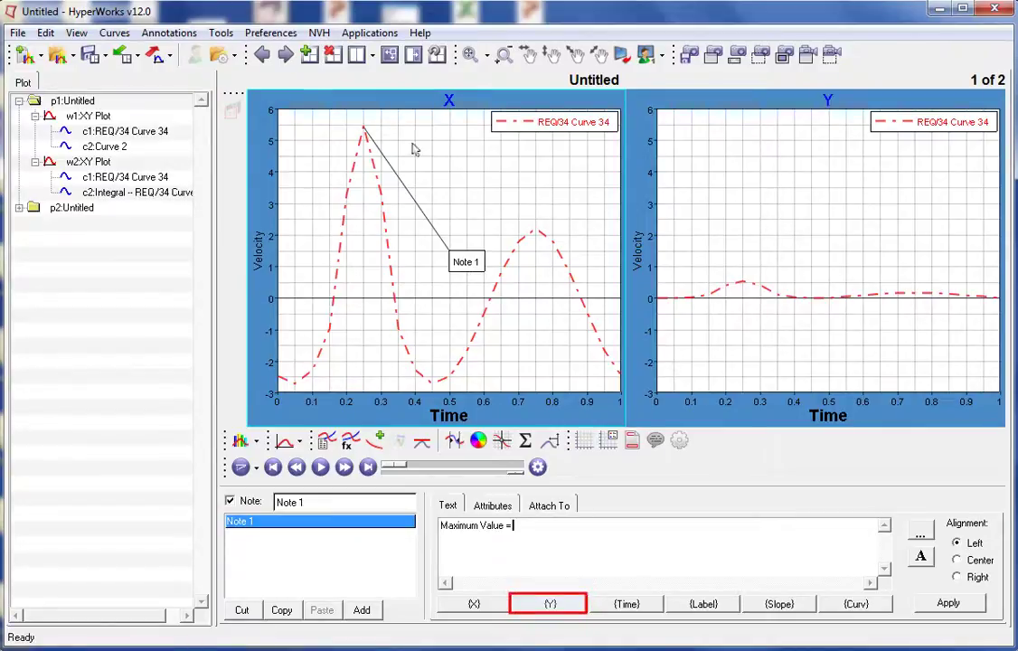
click(561, 607)
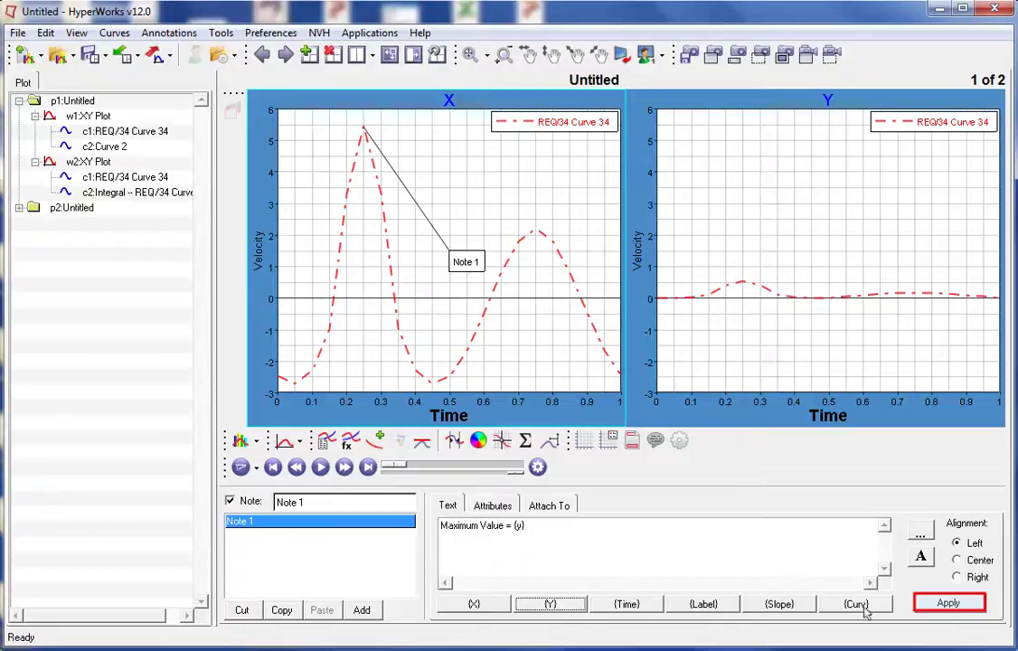
click(948, 605)
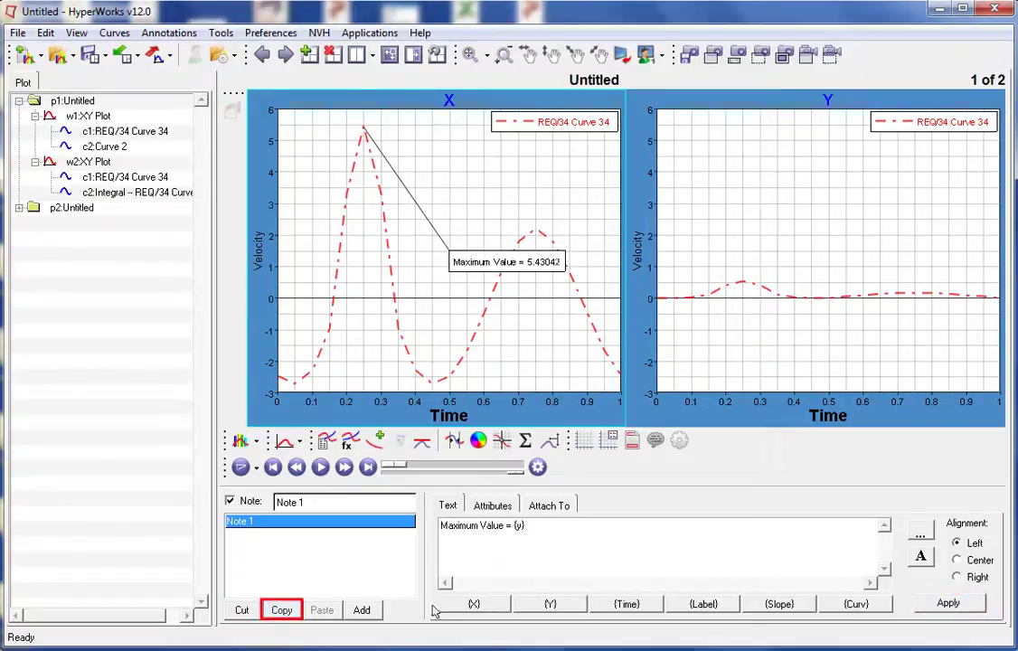
Step: Copy the maximum-value note into the Y plot, where it reads 'Maximum Value = 0.52294'
click(282, 610)
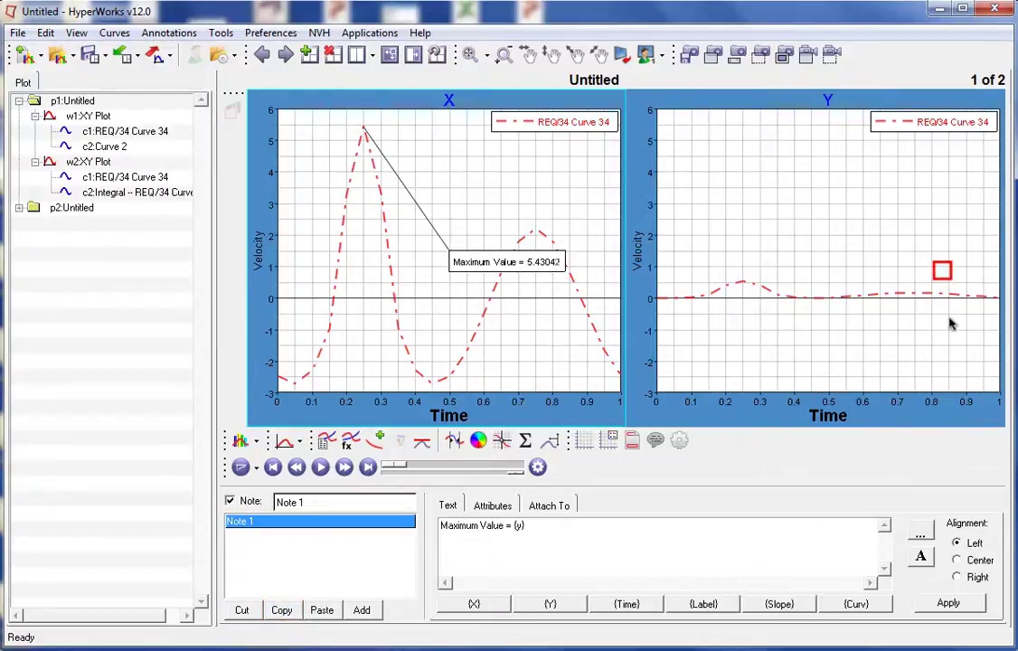
click(954, 280)
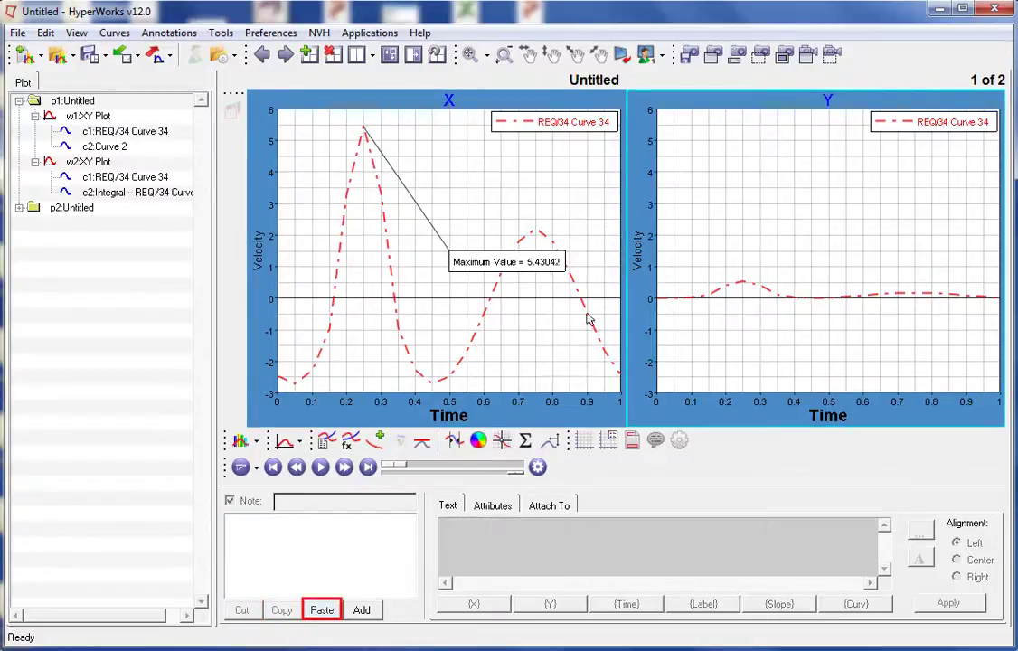
click(325, 612)
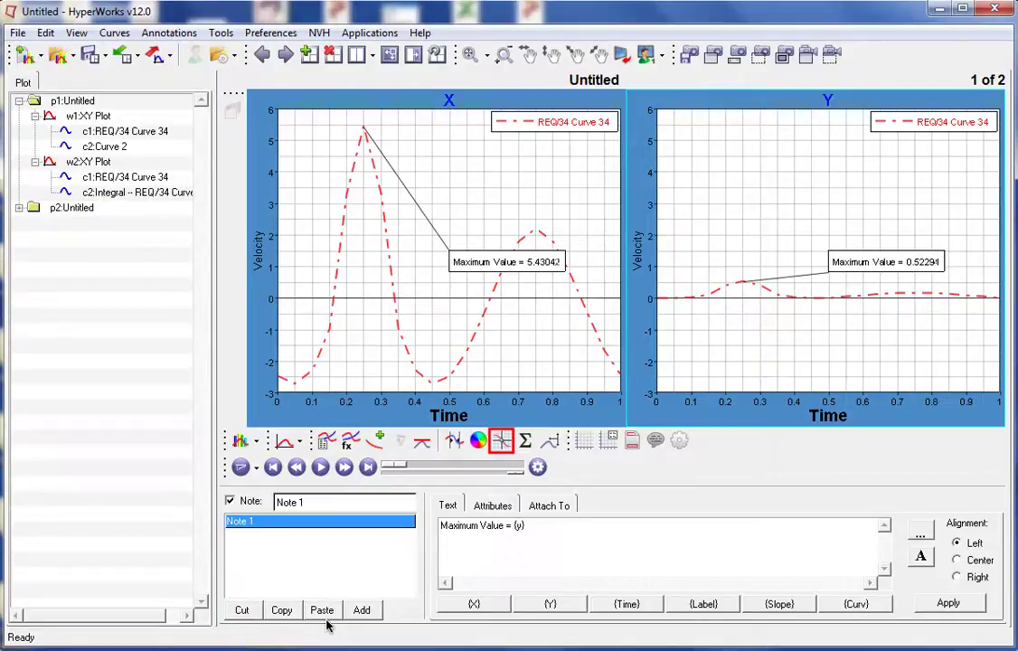
Step: Trace REQ/34 Curve 34 on the Y plot from Time 0.2 to point 14 (x 0.7, y 0.130143)
click(502, 442)
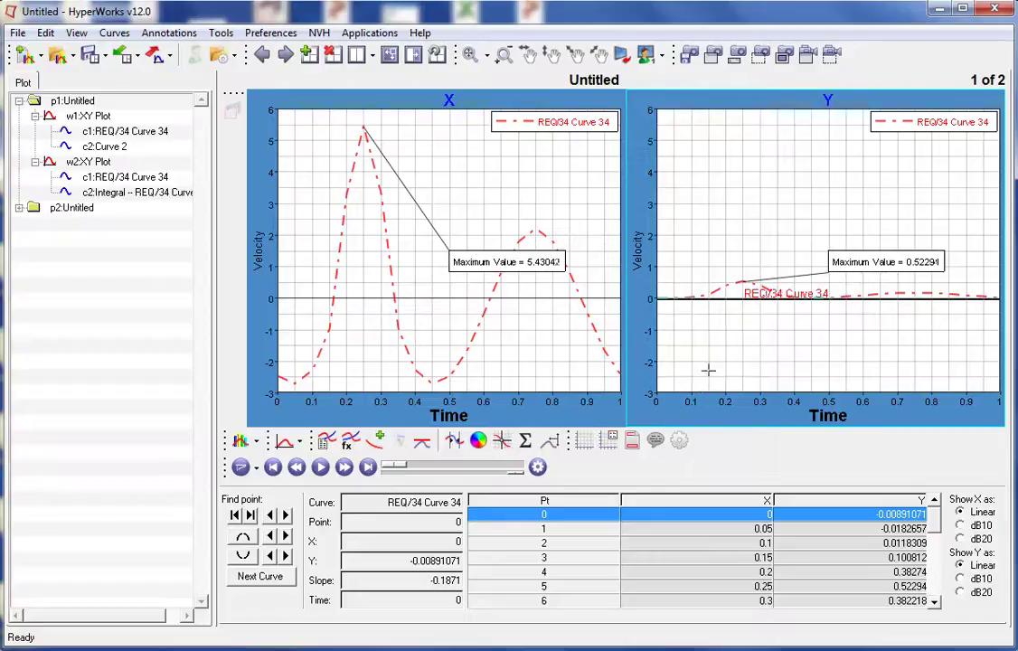
click(728, 287)
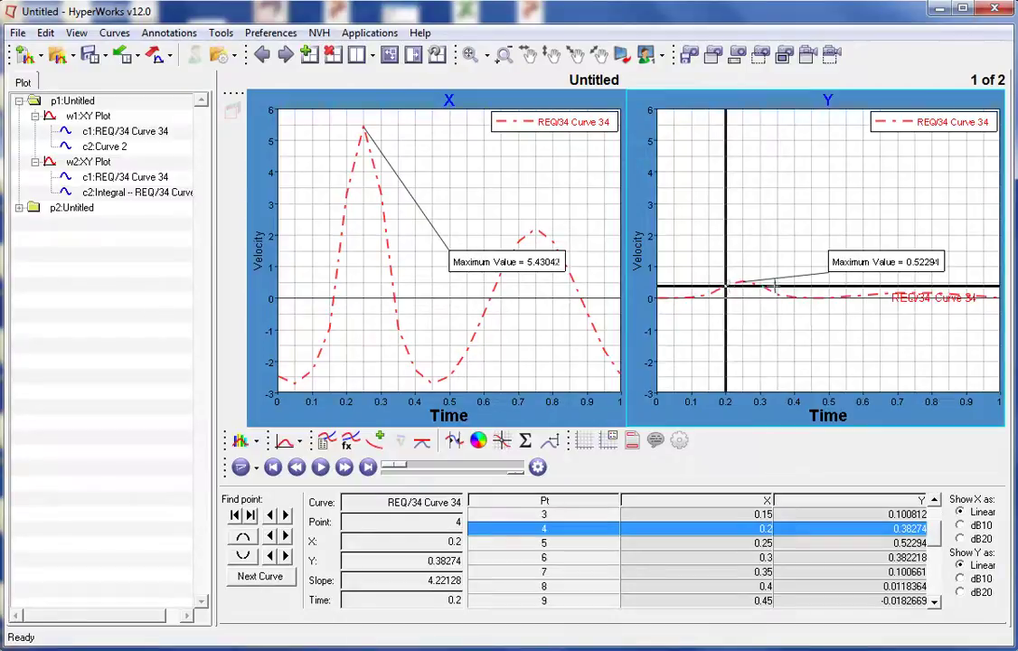
click(886, 286)
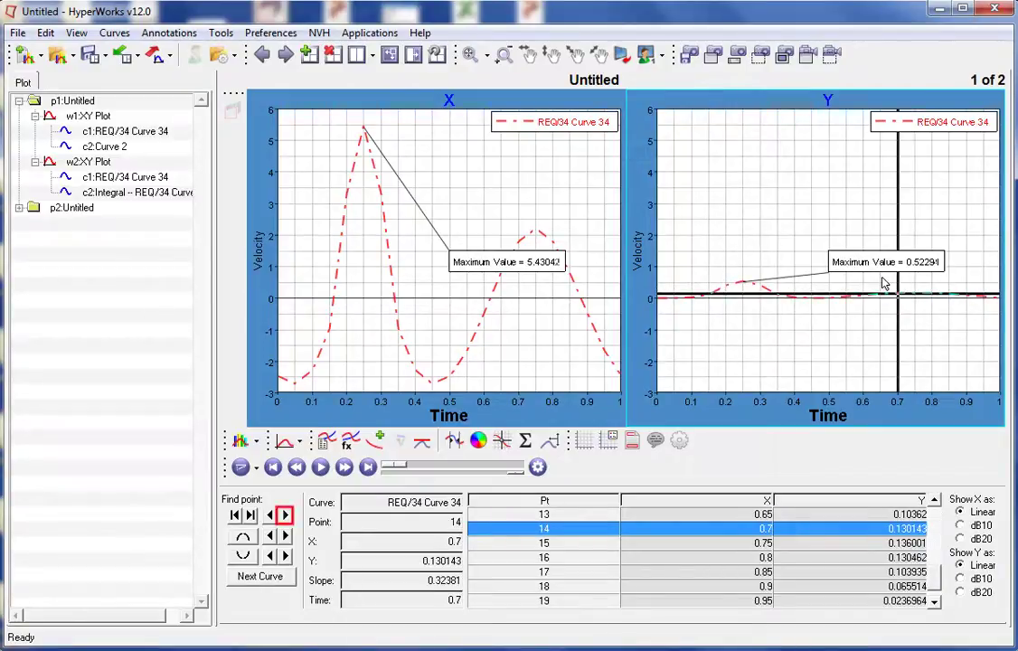